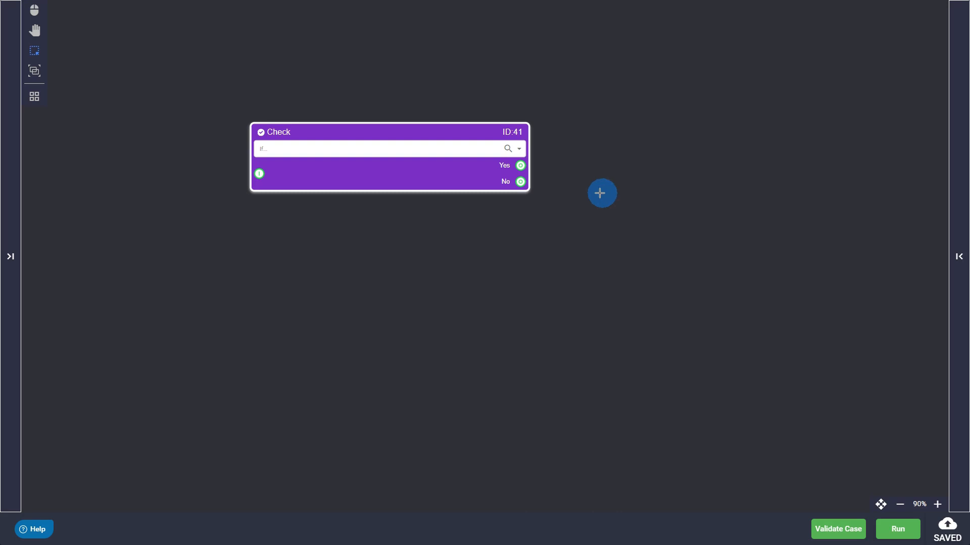
- Configure the Check node to test whether the question "Sir. Can you hear me?" was asked exactly 2 times
click(520, 149)
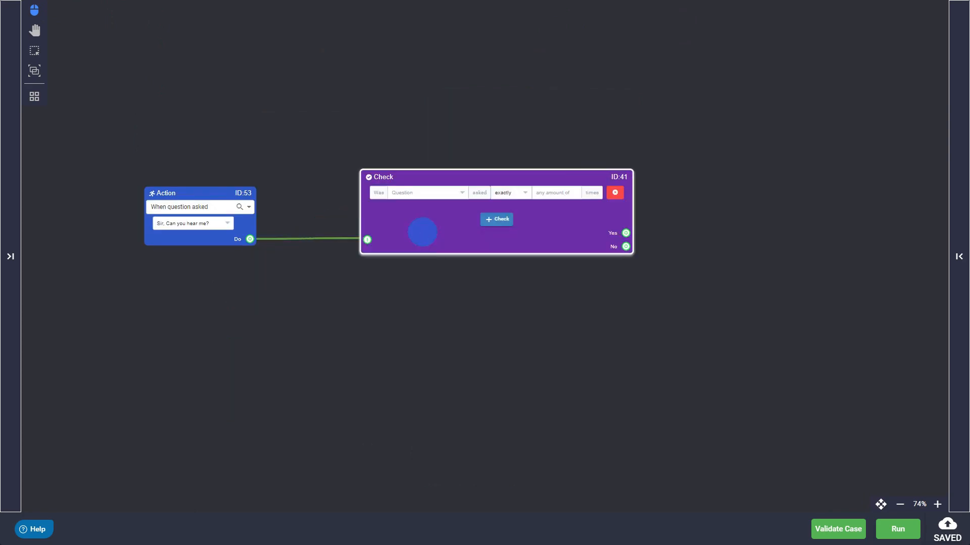
click(460, 194)
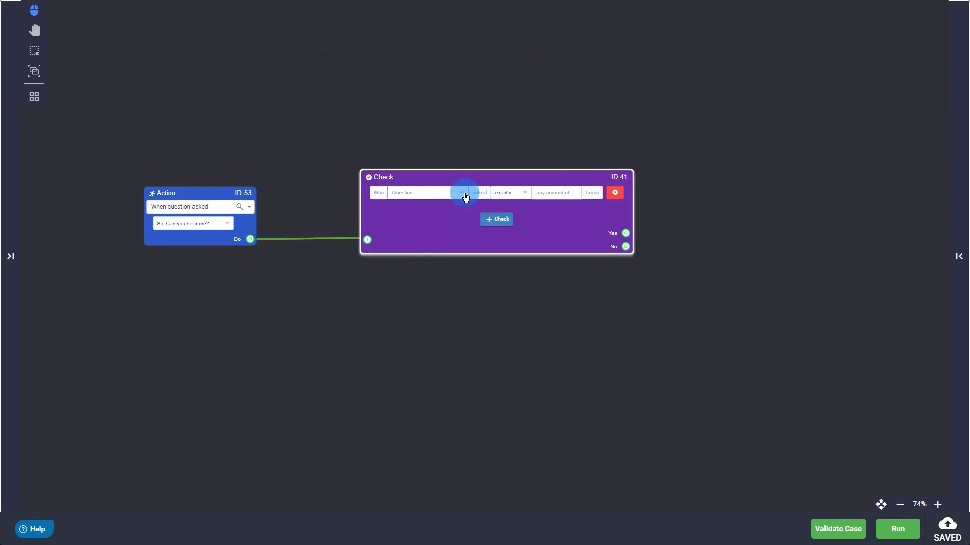
click(432, 234)
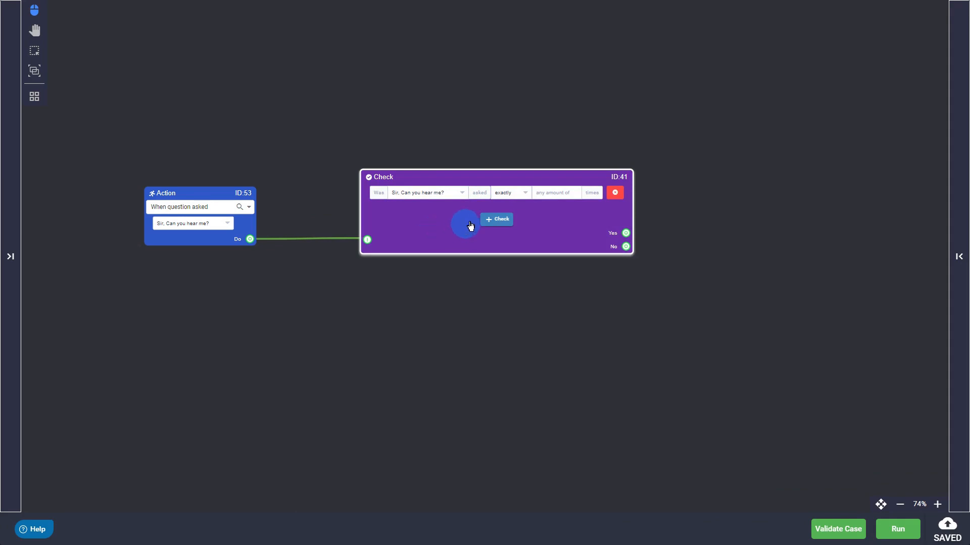
click(554, 196)
text(2)
click(590, 317)
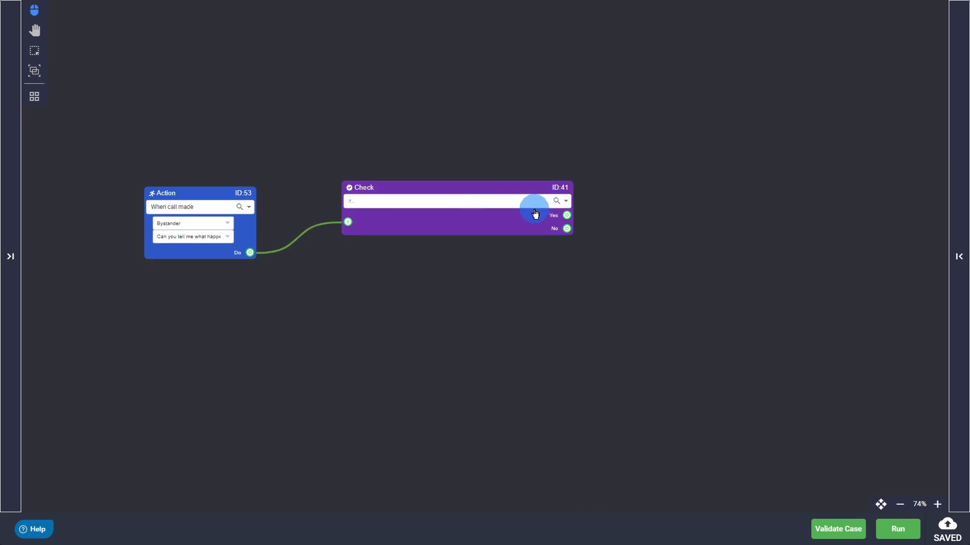
- Configure the check for call dialogue, with Bystander asked the "Can you tell me what happ..." item exactly 1 time
click(565, 203)
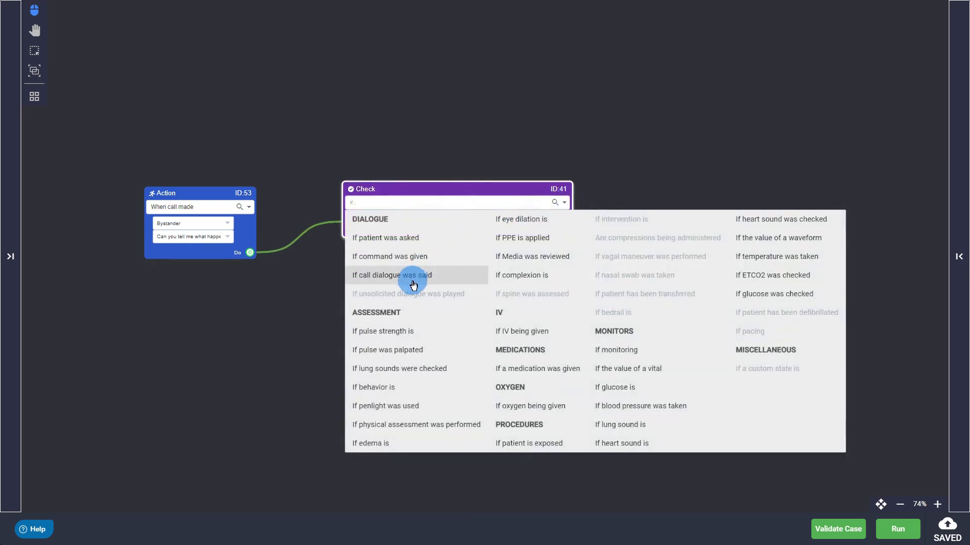
click(407, 276)
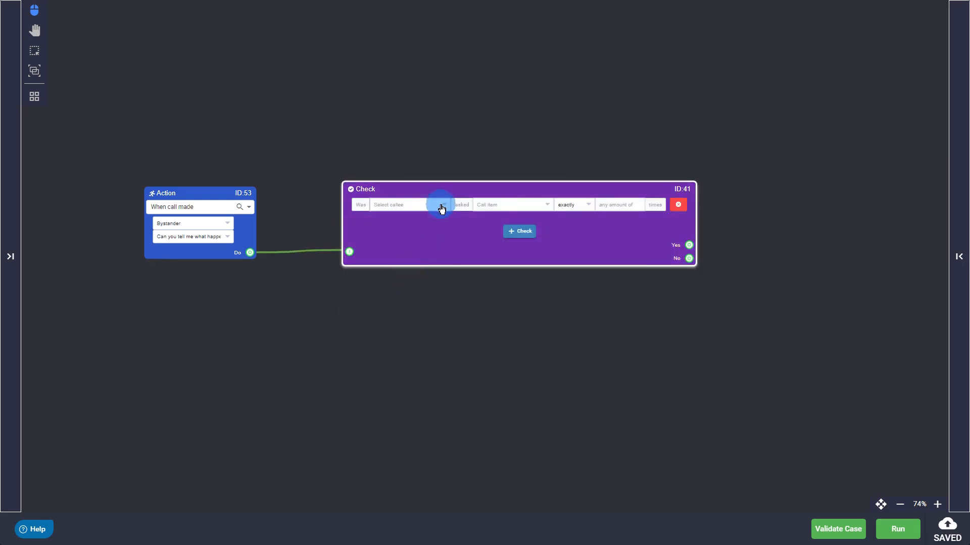
click(441, 207)
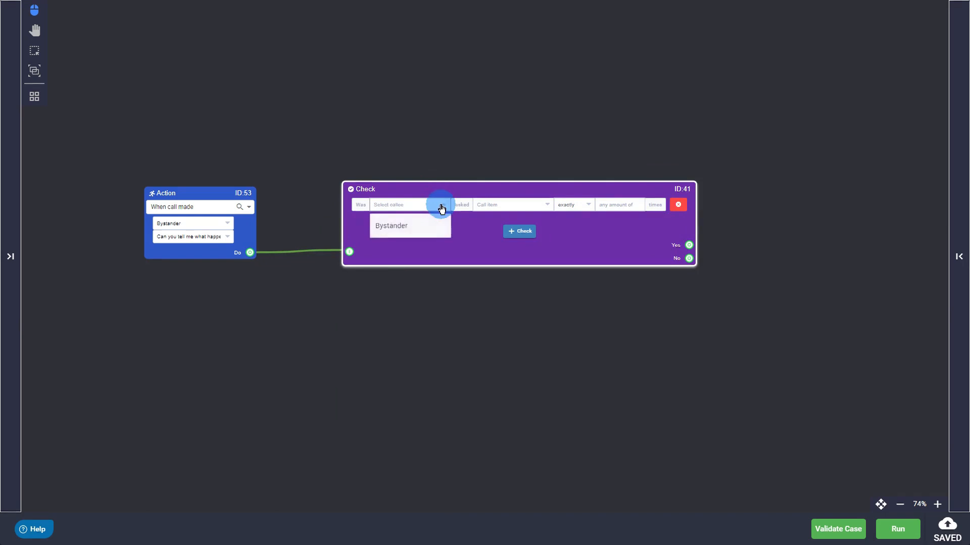
click(403, 226)
click(546, 205)
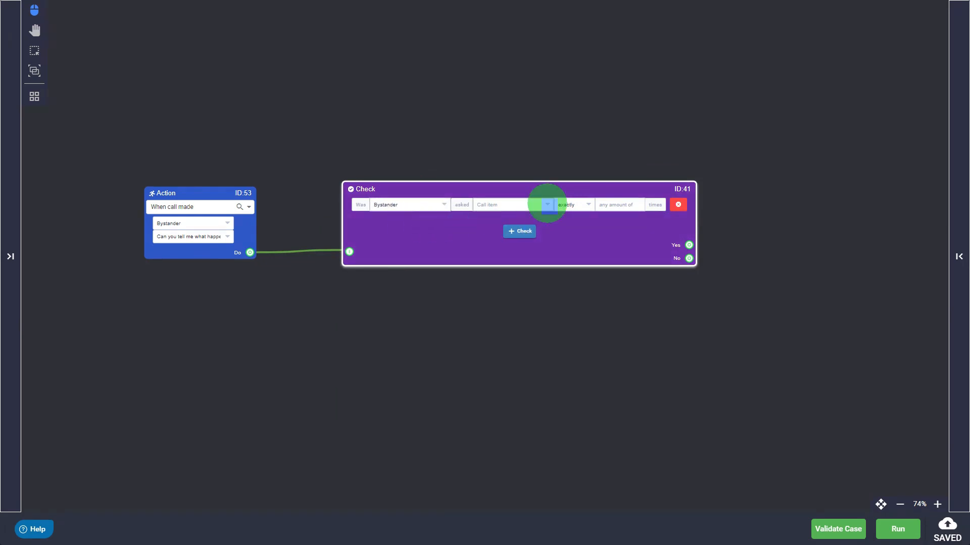
click(522, 228)
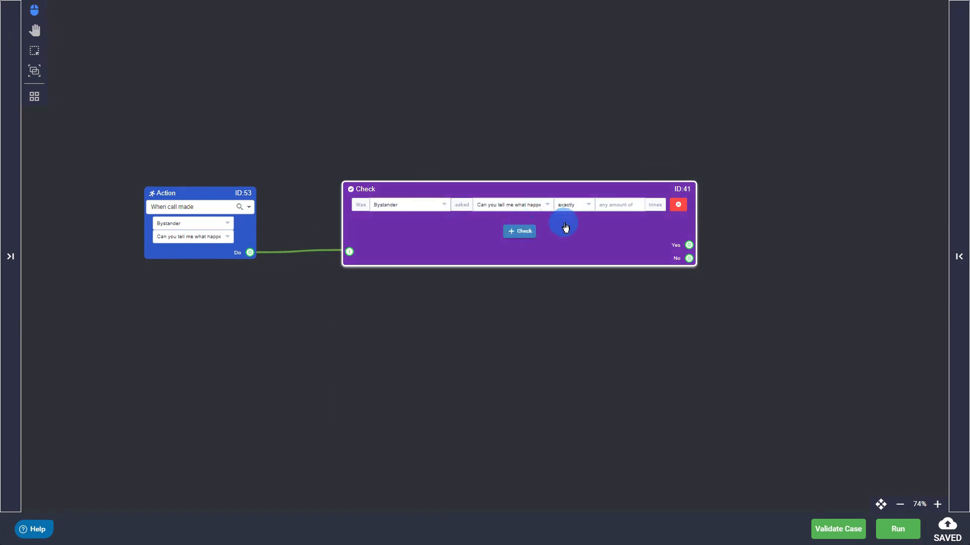
click(620, 205)
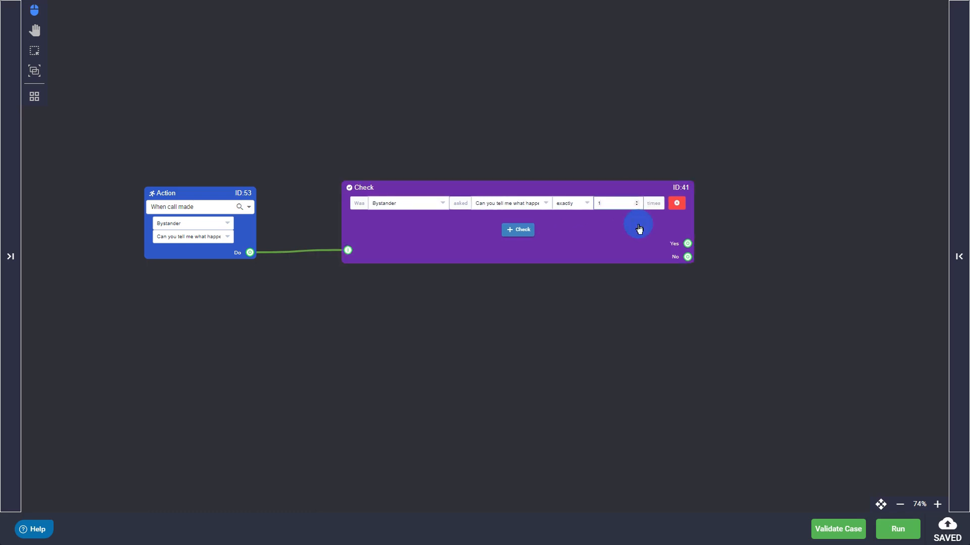
text(1)
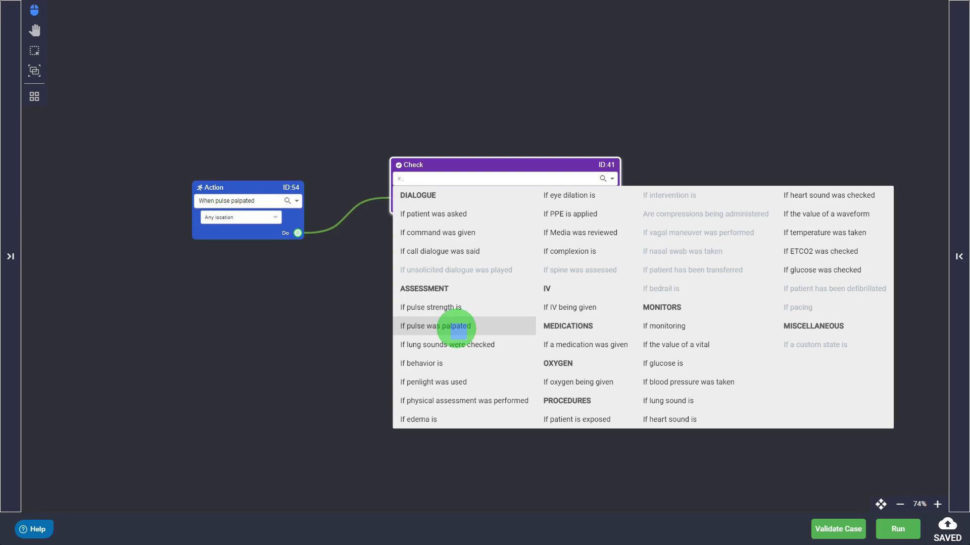
- Set the Check node's condition to "If pulse was palpated"
click(458, 327)
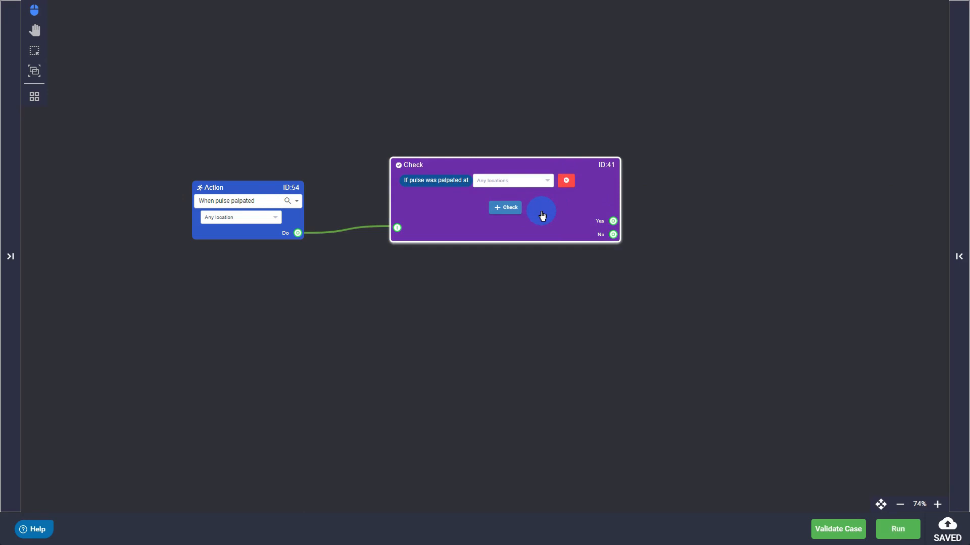
click(546, 181)
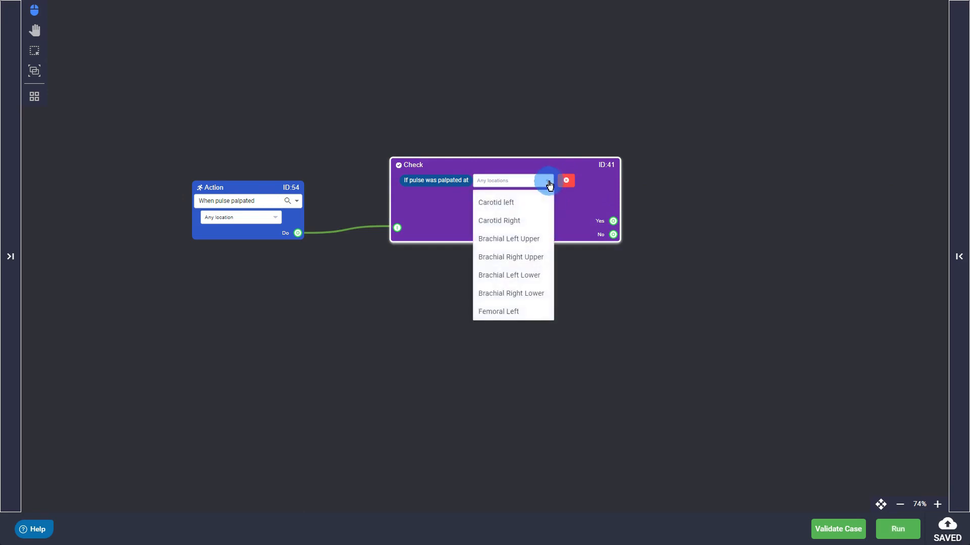
click(516, 221)
click(516, 221)
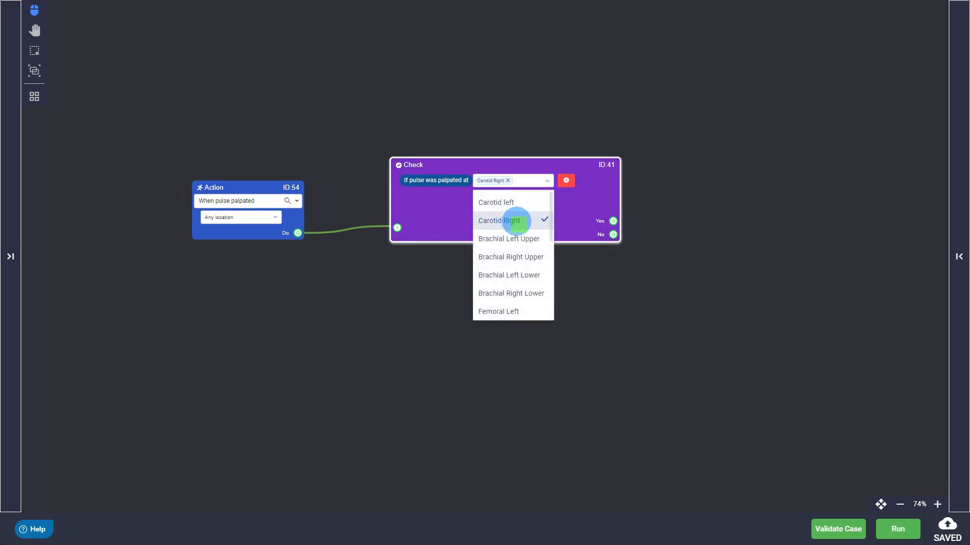
click(574, 223)
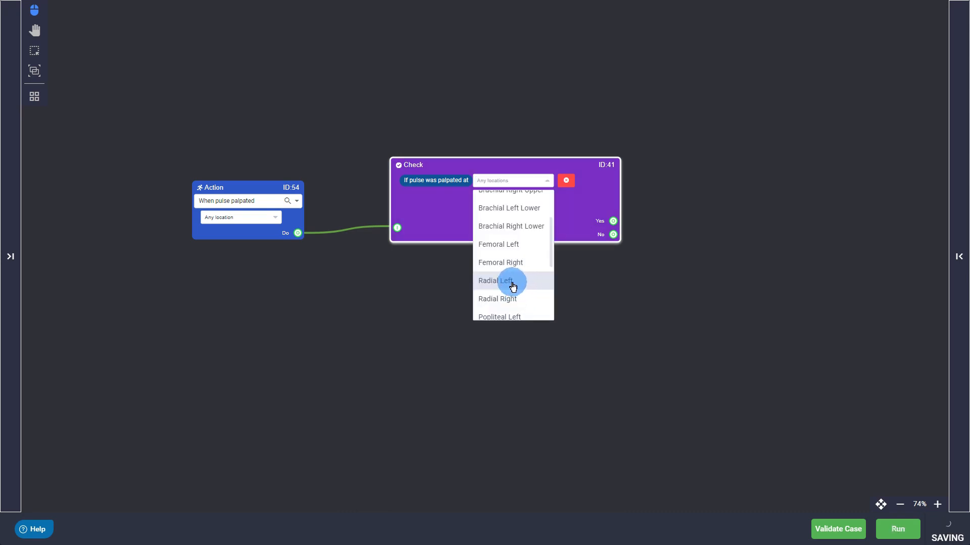
- Choose Radial Left and Radial Right as the locations in the pulse palpation check
click(511, 281)
click(514, 302)
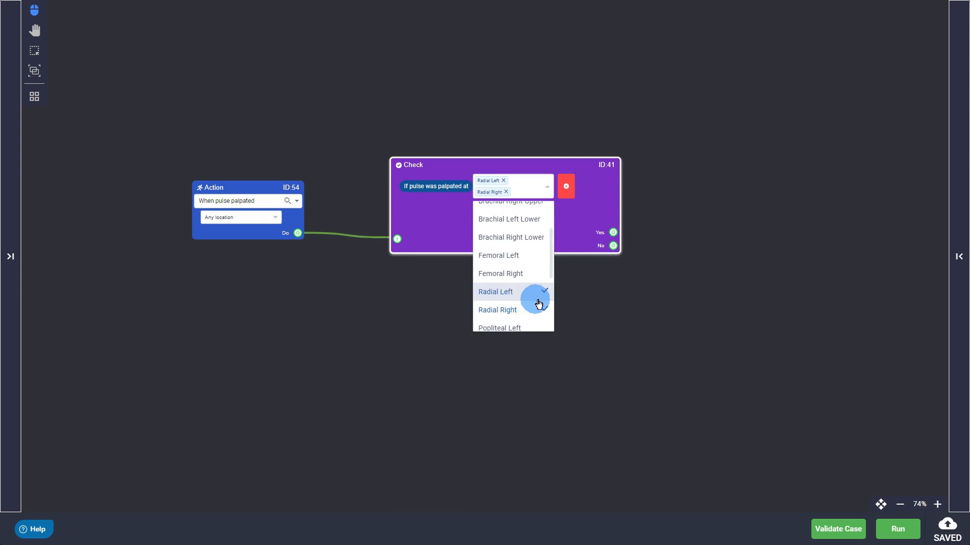
click(583, 236)
click(579, 233)
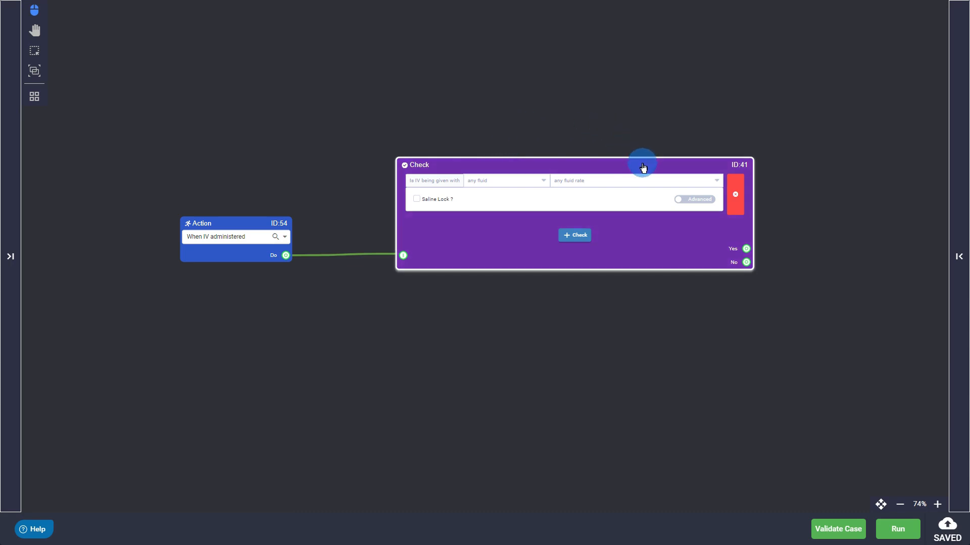
- Choose Normal Saline and Lactated Ringers as the fluids in the IV check
click(535, 182)
click(509, 225)
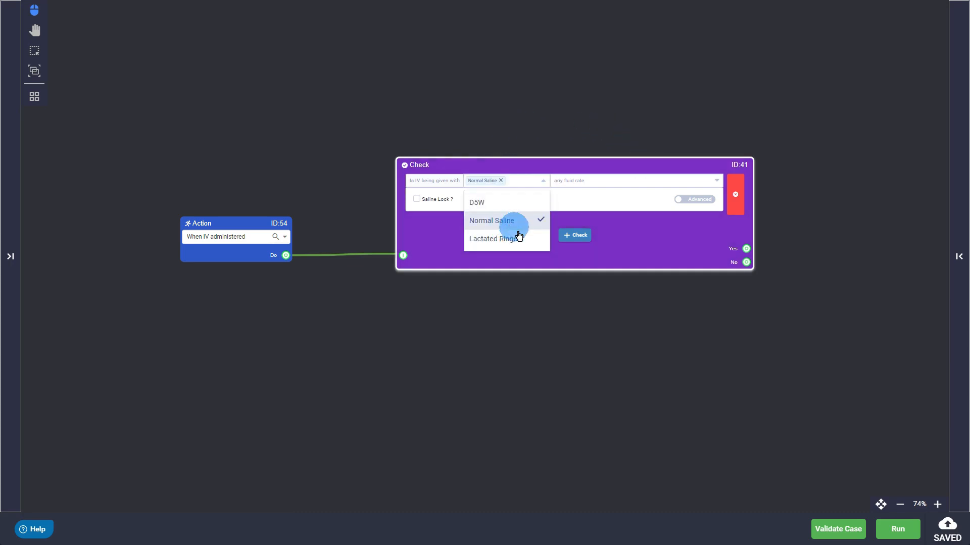
click(431, 253)
click(538, 183)
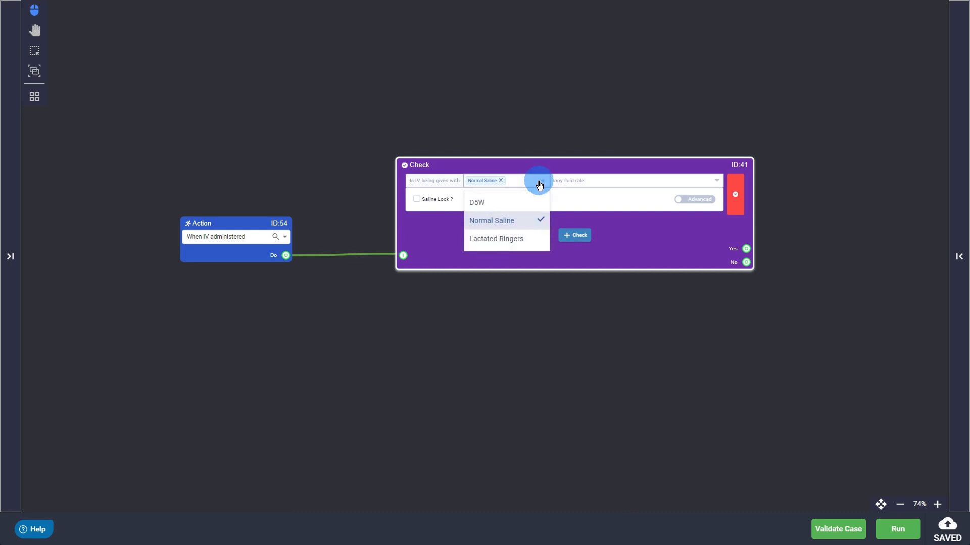
click(522, 245)
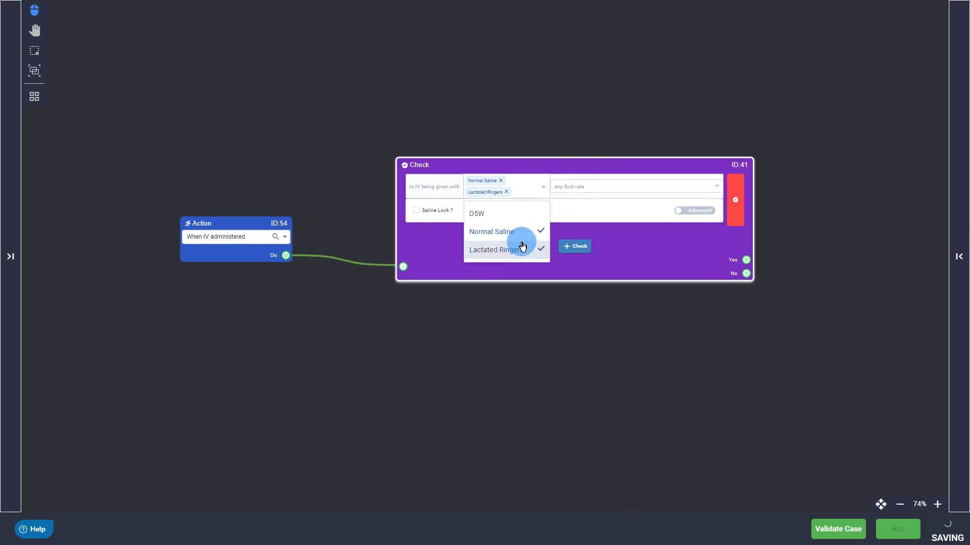
click(446, 266)
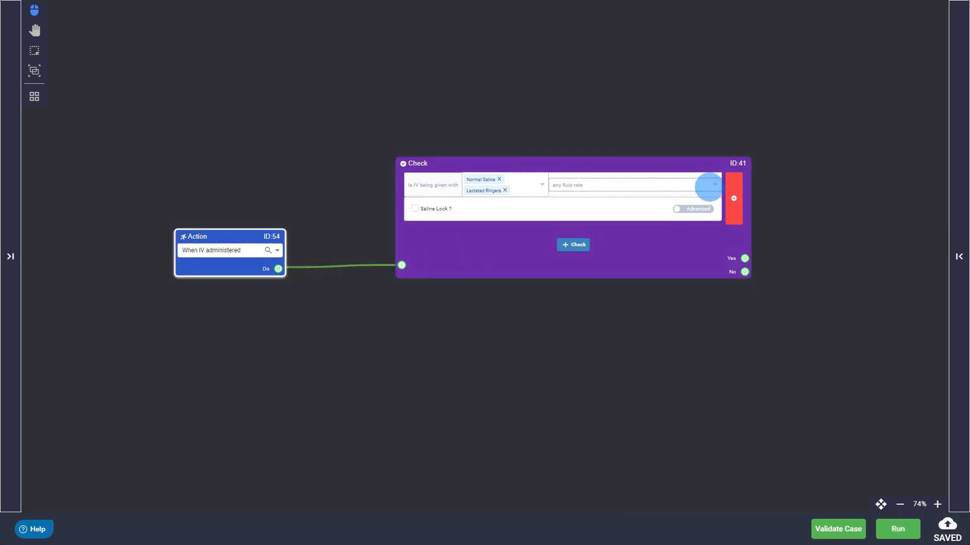
- Add Bolus and KVO/TKO as the IV check's fluid rates, and remove Lactated Ringers from its fluids
click(713, 185)
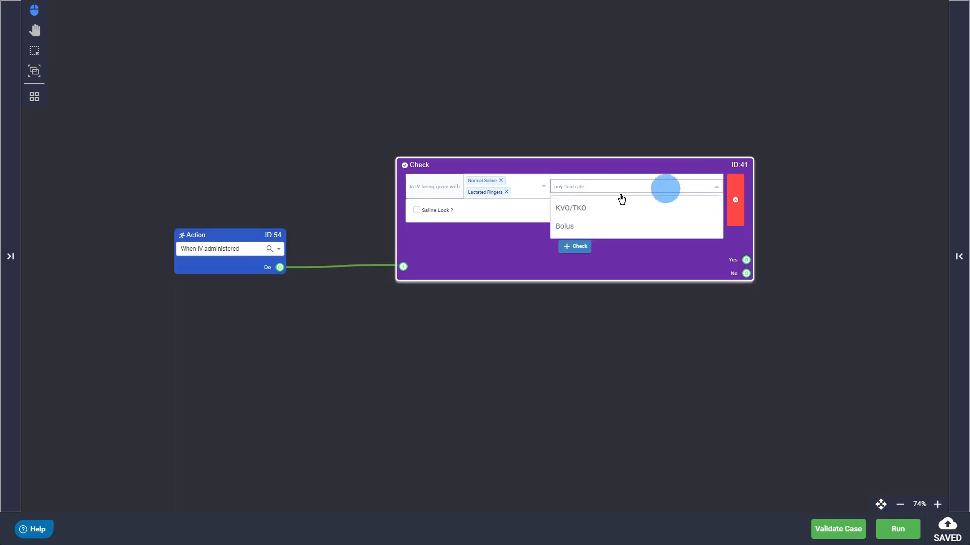
click(564, 225)
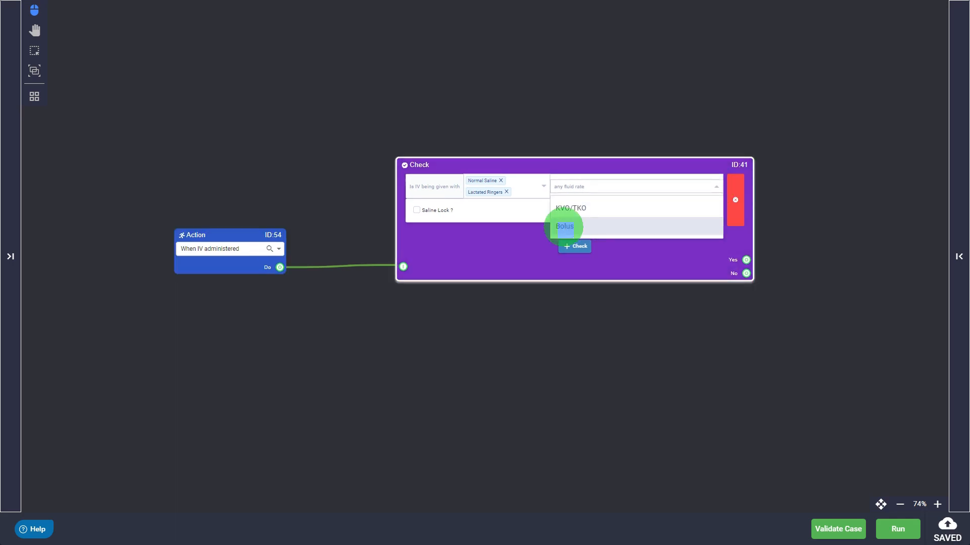
click(502, 254)
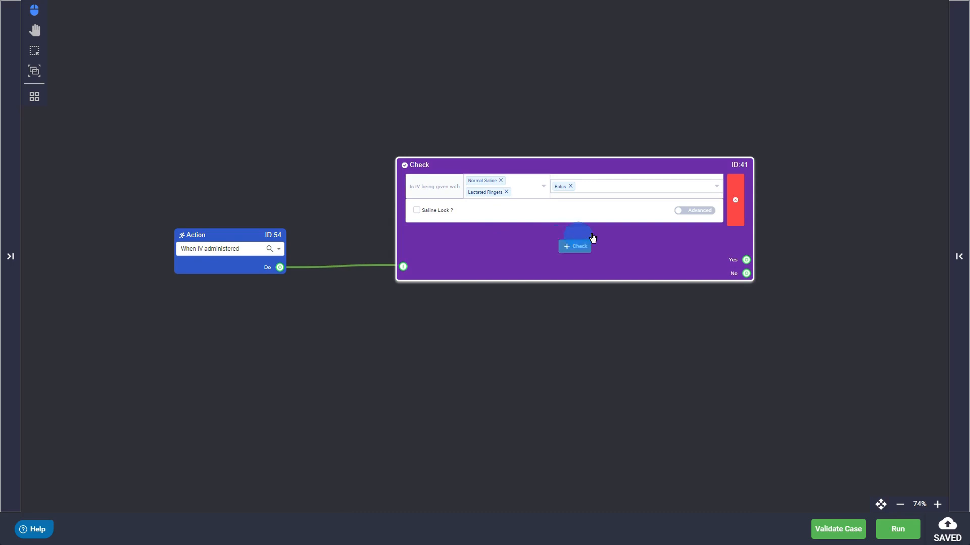
click(615, 195)
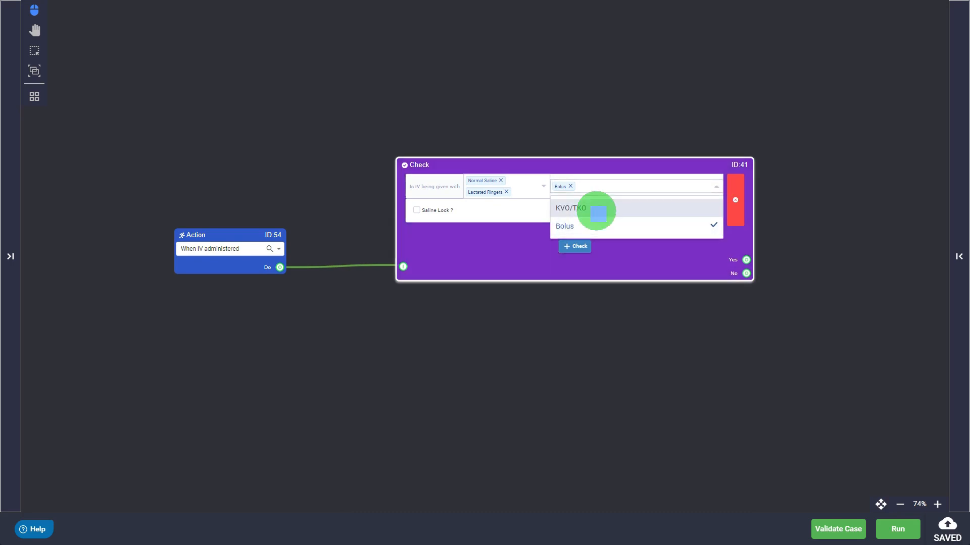
click(595, 208)
click(496, 247)
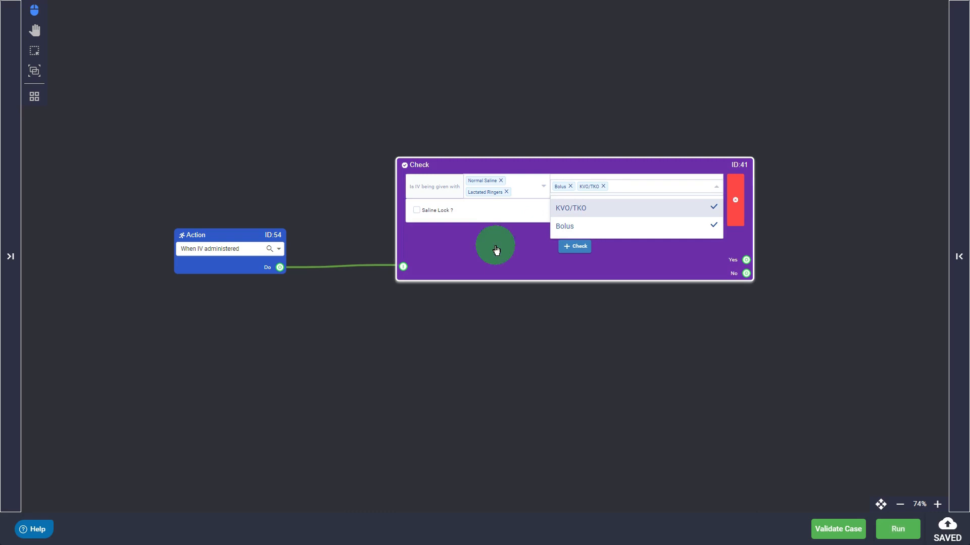
click(506, 192)
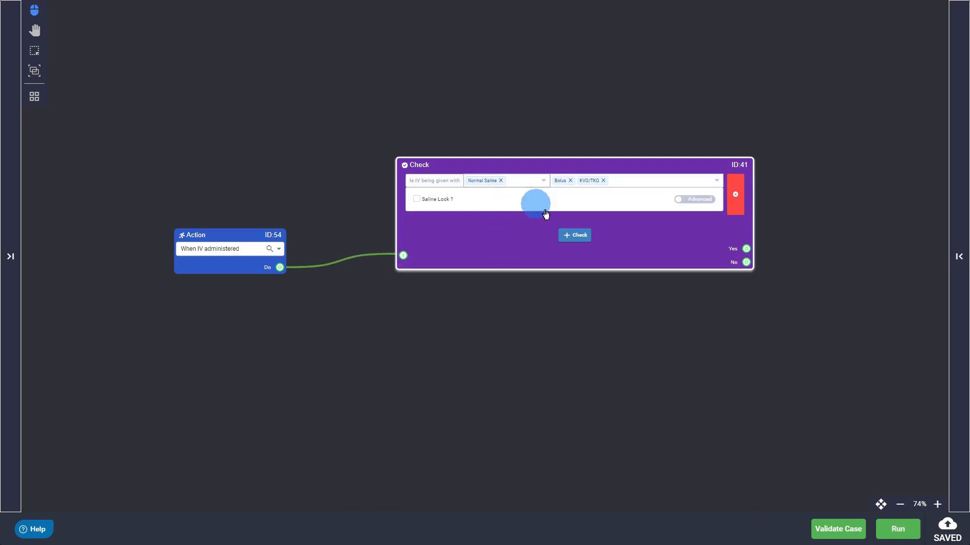
- Try the Saline Lock option on the IV check and undo it
click(416, 199)
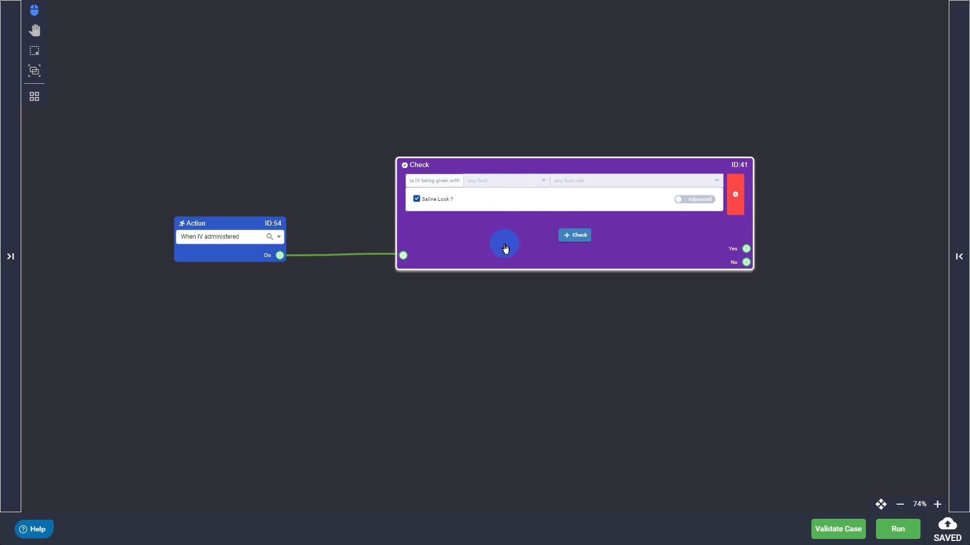
key(ctrl+z)
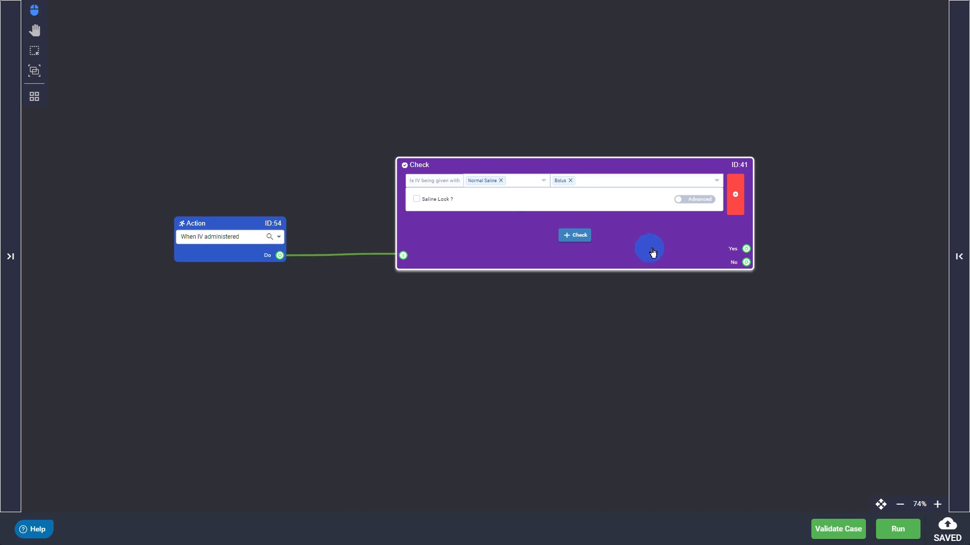
- Enable the advanced options of the IV check and set its site to Antecubital Vein
click(685, 201)
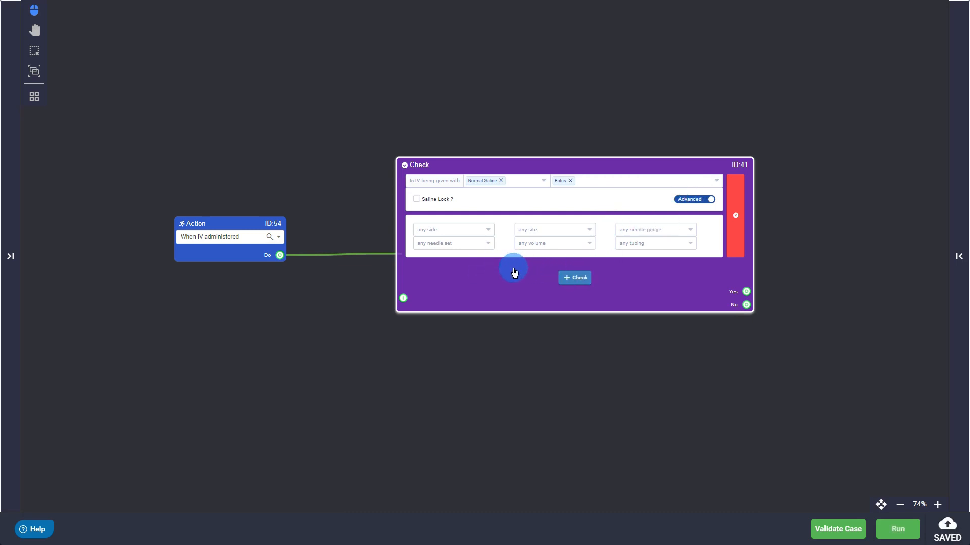
click(487, 230)
click(486, 228)
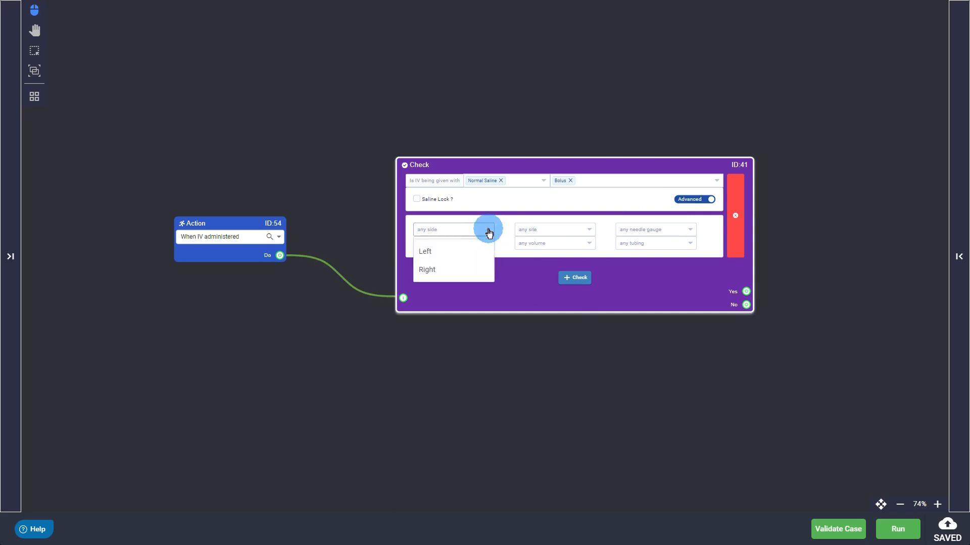
click(590, 230)
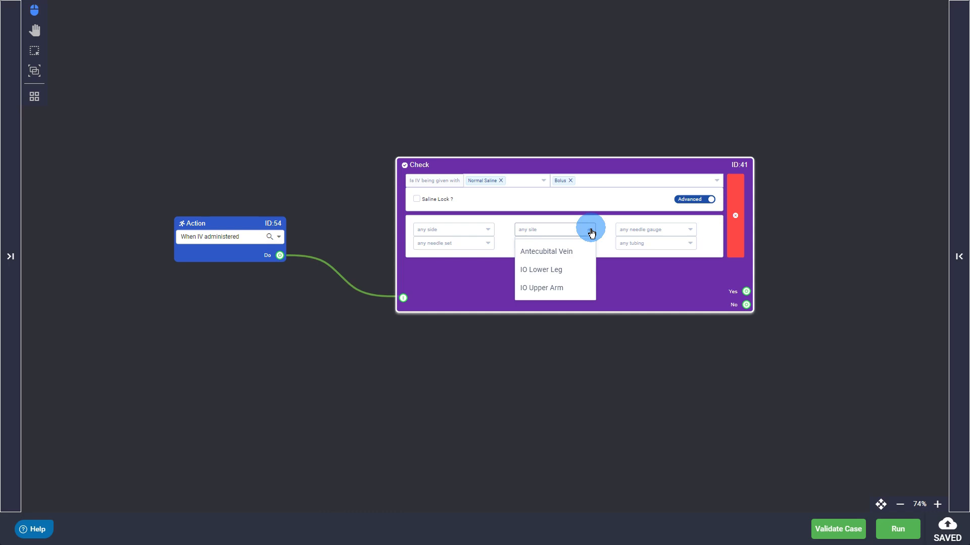
click(574, 253)
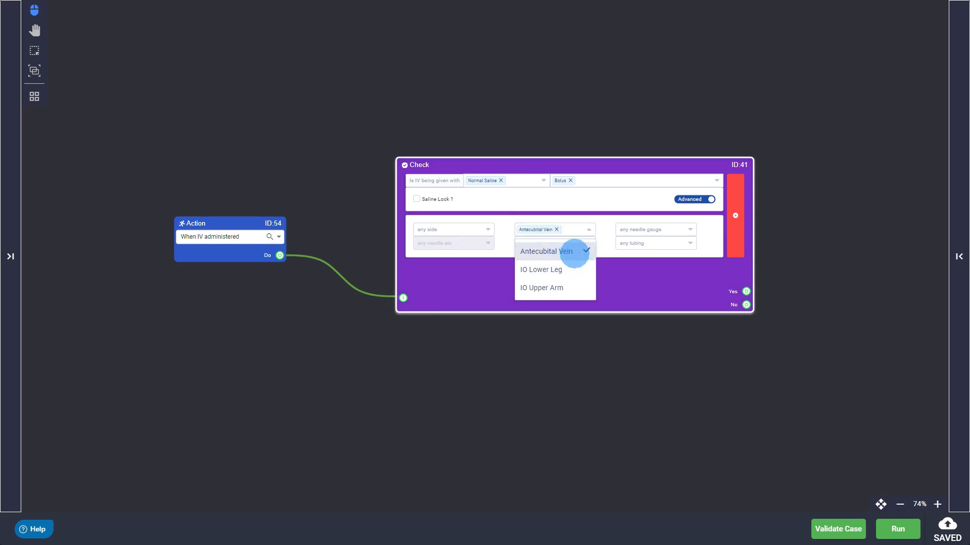
click(622, 282)
- Set the IV check's needle gauge to 18G
click(653, 243)
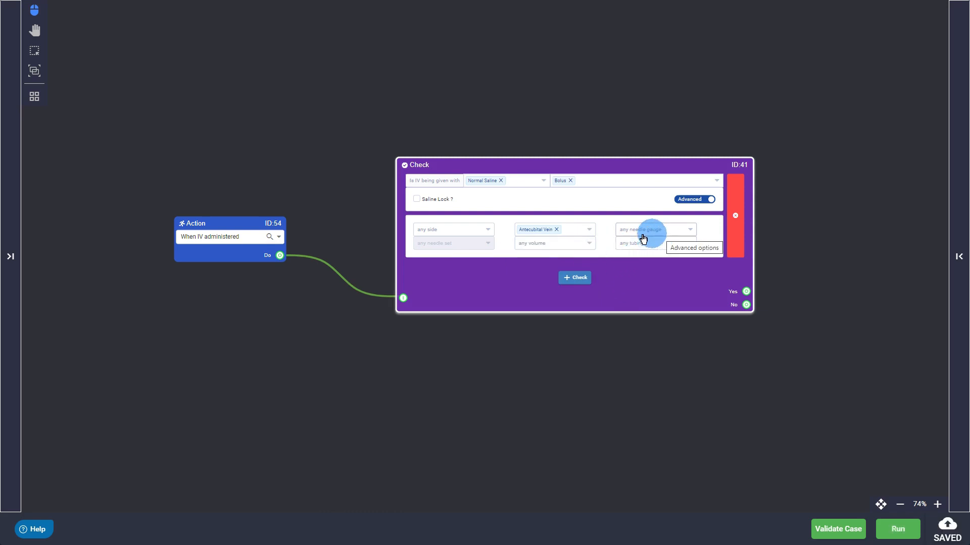
click(675, 233)
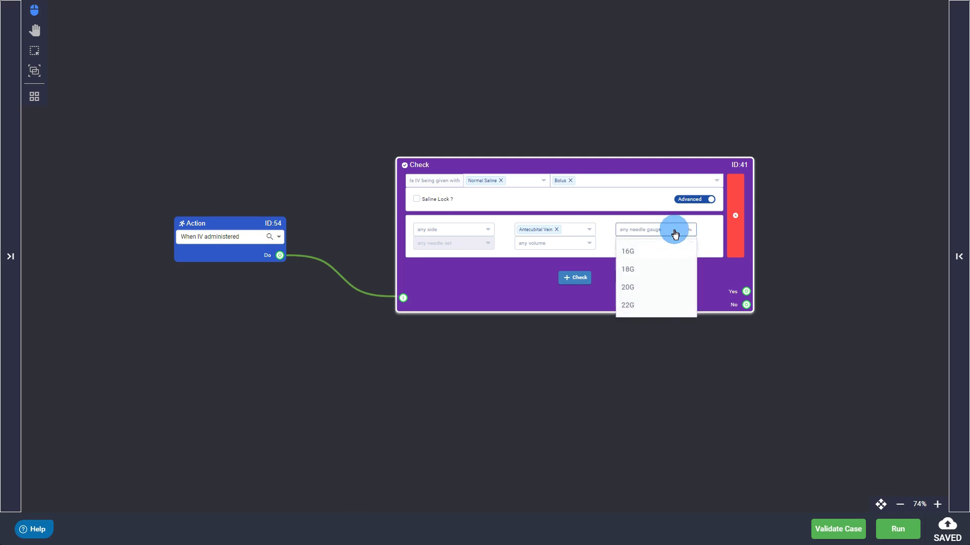
click(642, 267)
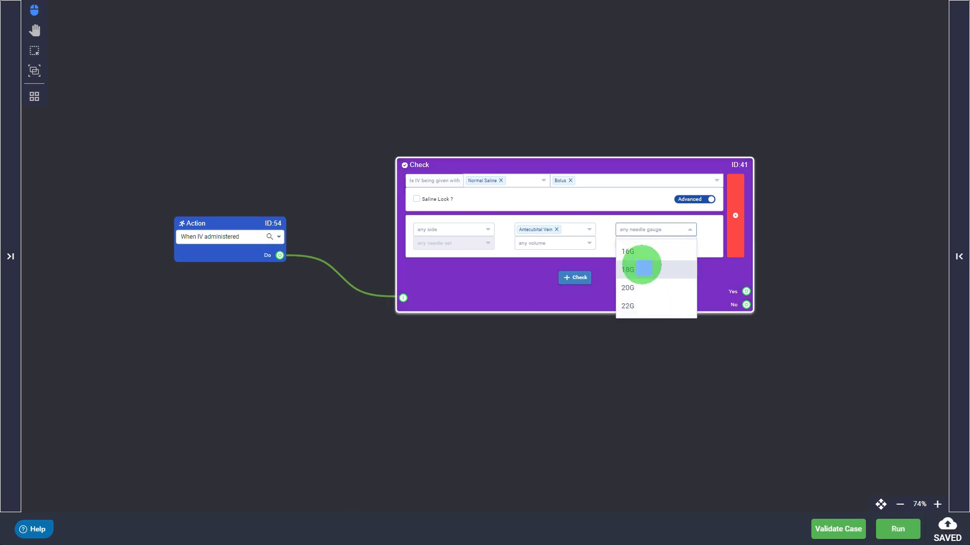
click(598, 270)
- Set the IV check's volume to 1000ML and its tubing to 15 GTT
click(585, 243)
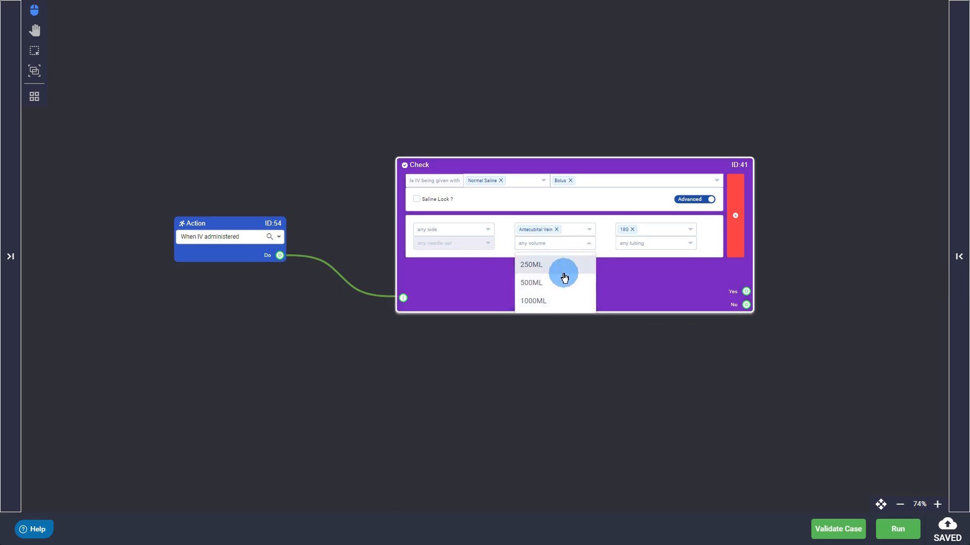
click(547, 303)
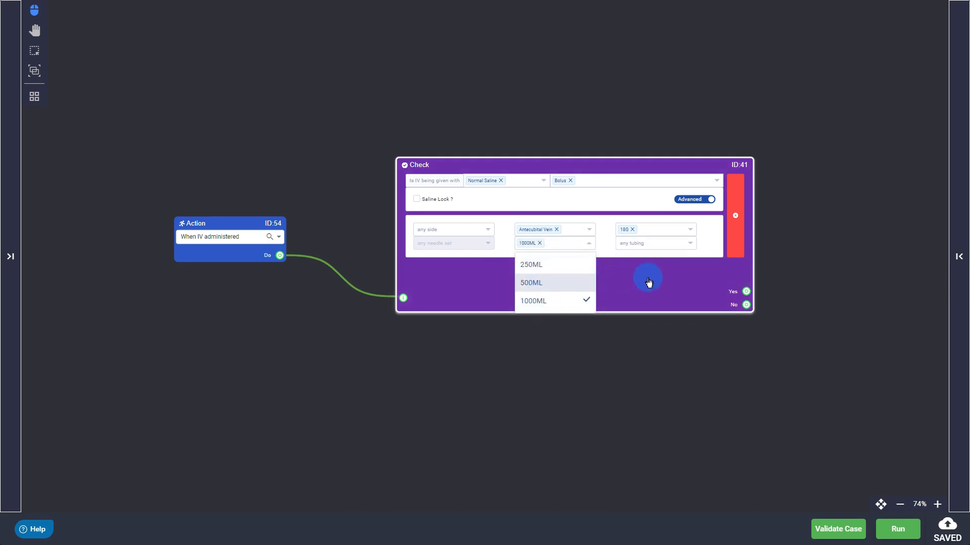
click(684, 243)
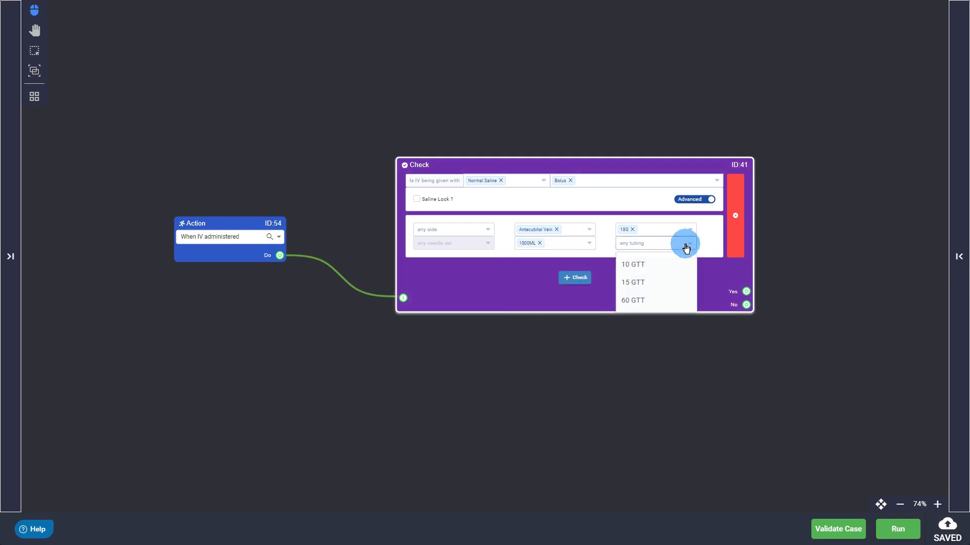
click(648, 287)
click(498, 289)
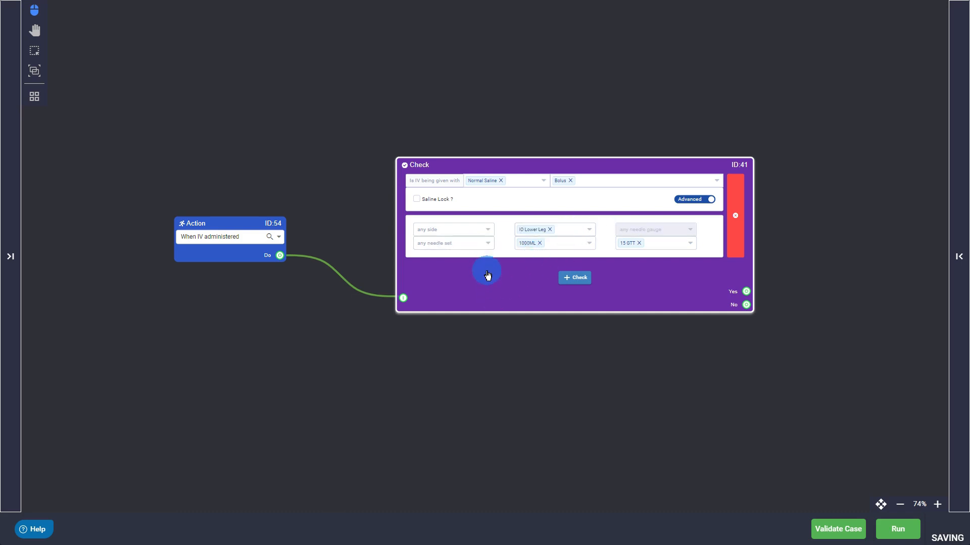
- Set the needle set of the IV check at the IO Lower Leg site to 45mm
click(488, 244)
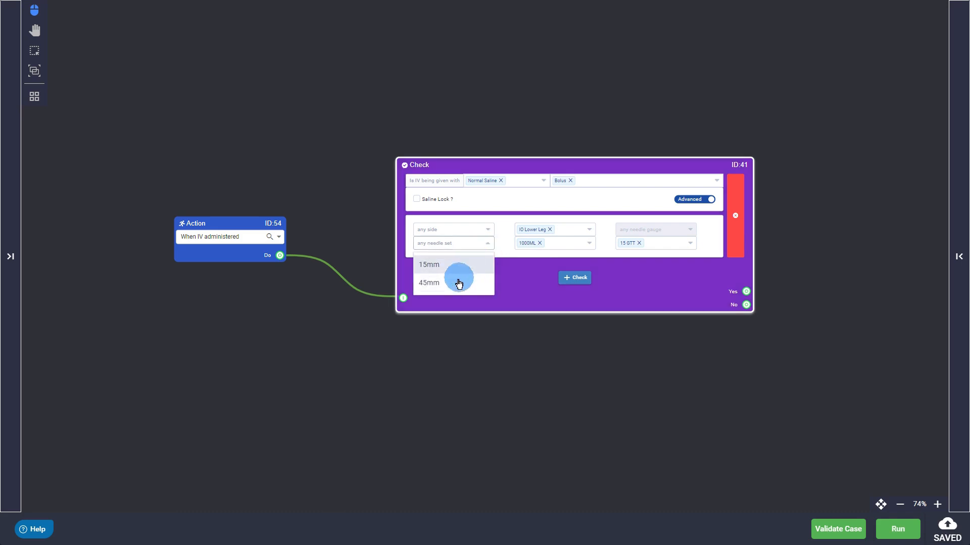
click(458, 283)
click(507, 286)
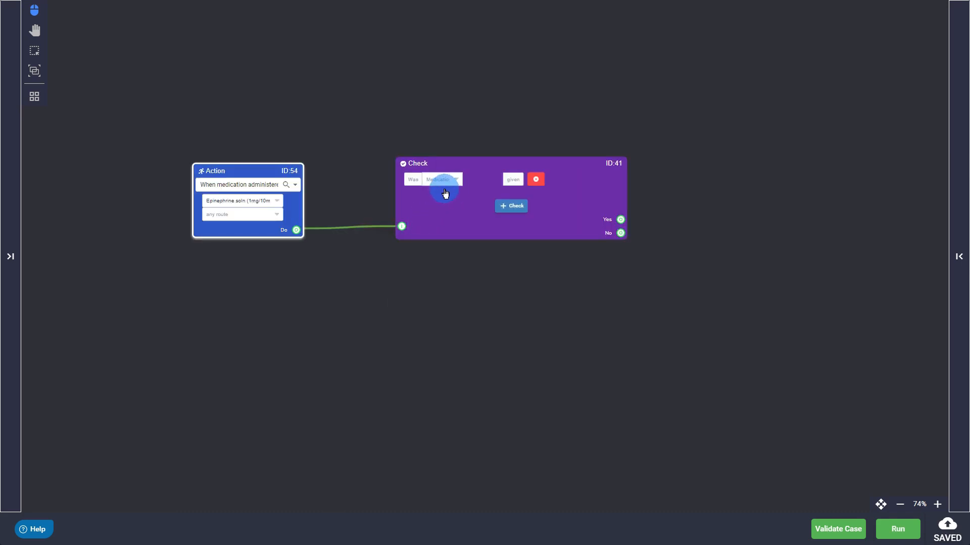
- Set the medication check to Epinephrine soln (1mg/10mL) given by the IV route
click(454, 182)
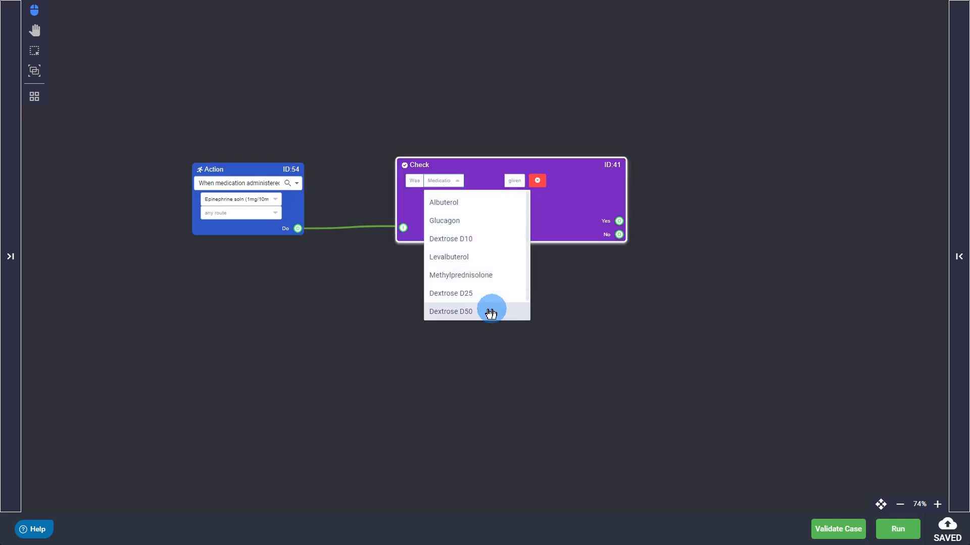
scroll(483, 308, down, 1)
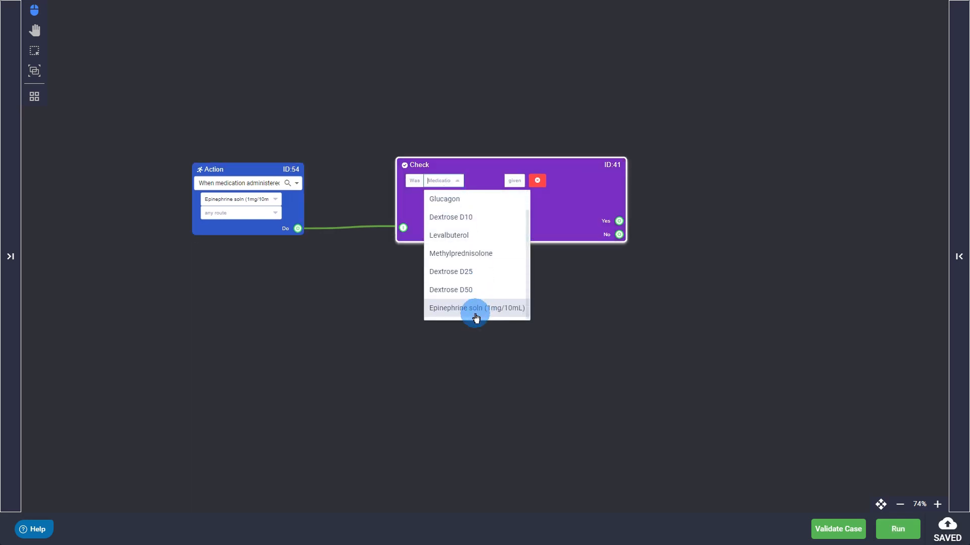
click(476, 311)
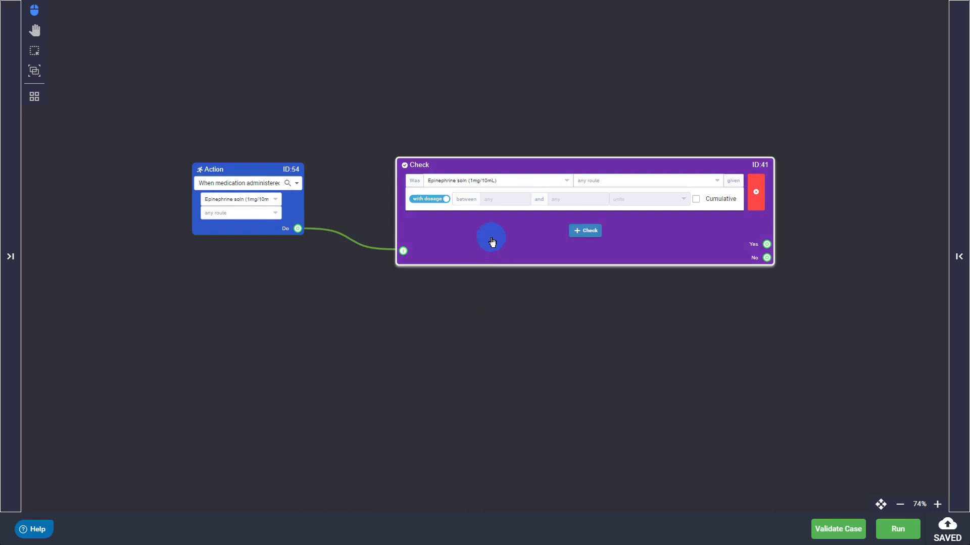
click(600, 183)
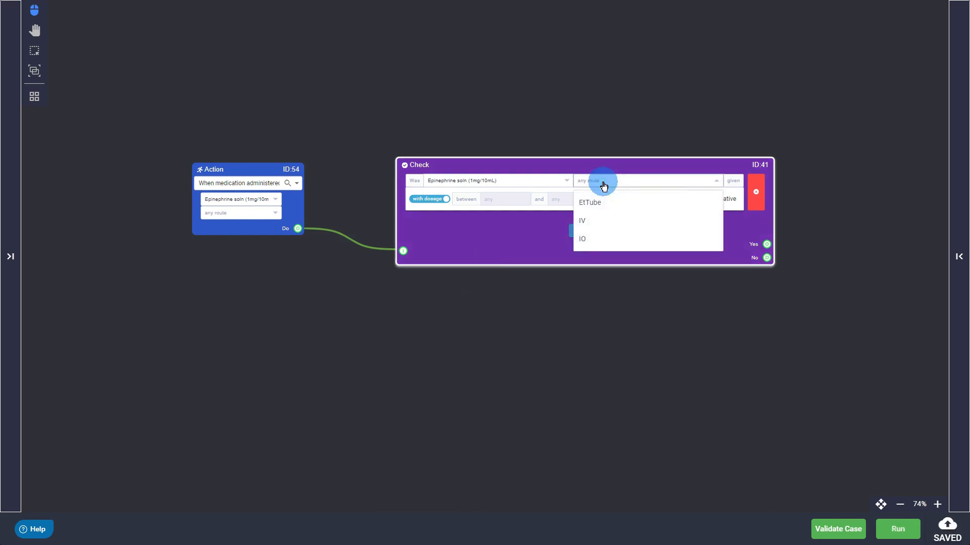
click(595, 223)
click(499, 261)
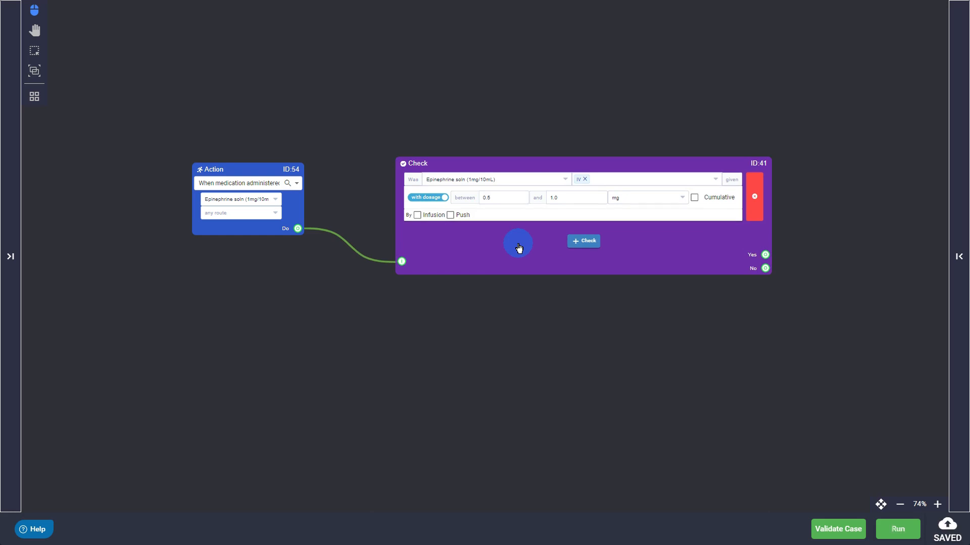
- Set the epinephrine check's delivery method to Push after trying Infusion, and try the Cumulative option
click(450, 215)
click(420, 217)
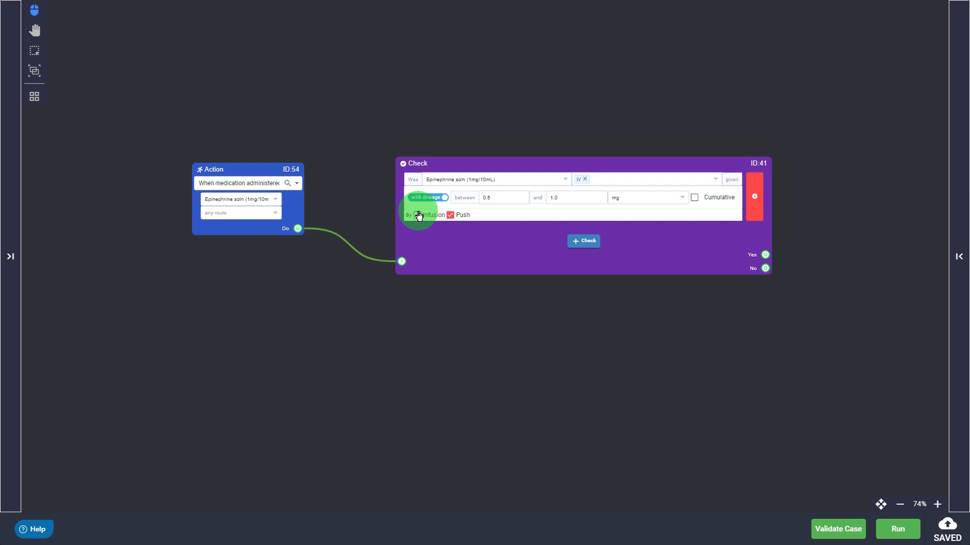
click(417, 216)
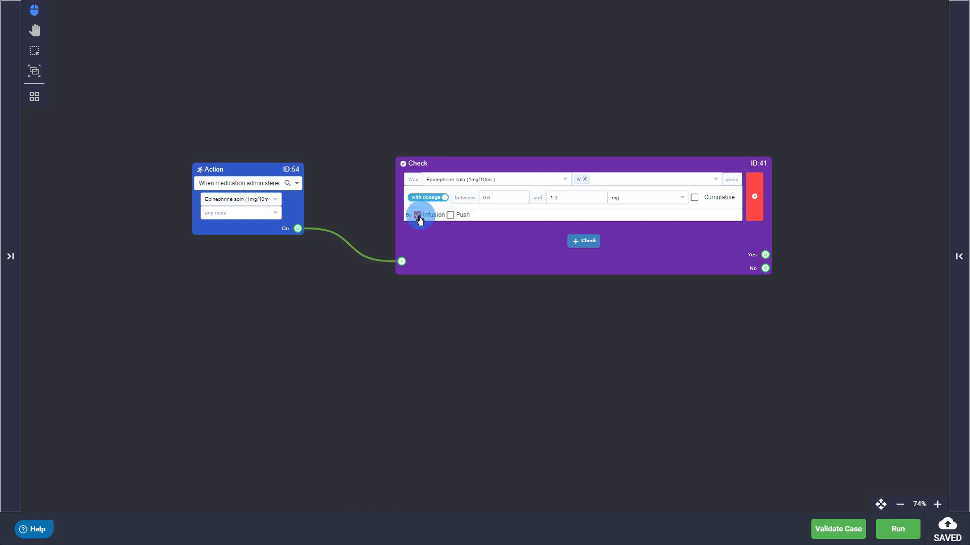
click(449, 218)
click(450, 217)
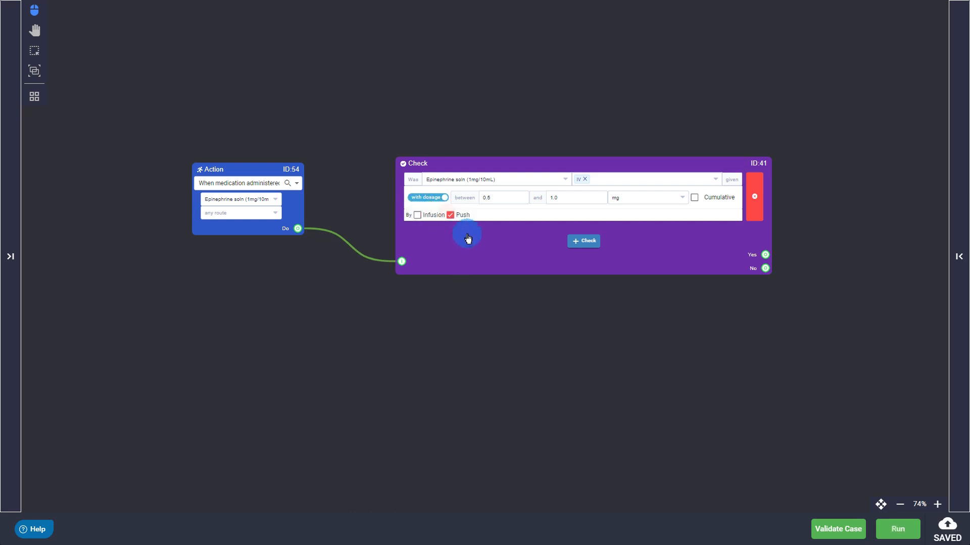
click(696, 200)
click(694, 200)
- Switch the epinephrine check from dosage to count and require a count equal to 2
click(433, 199)
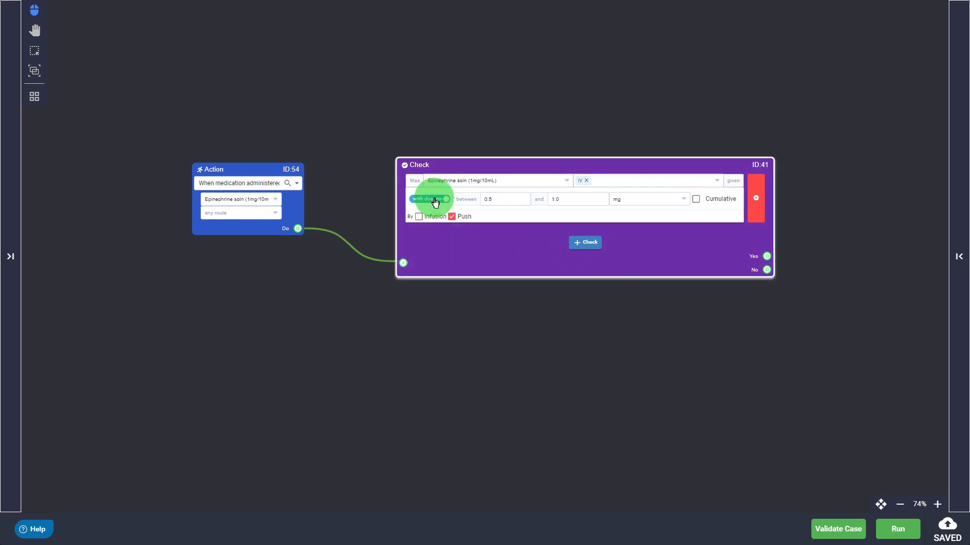
click(434, 198)
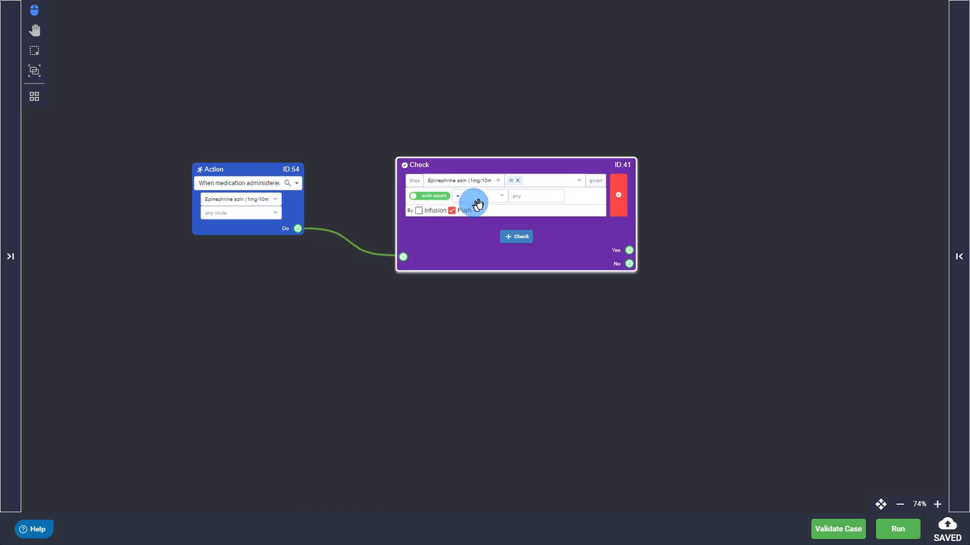
click(526, 197)
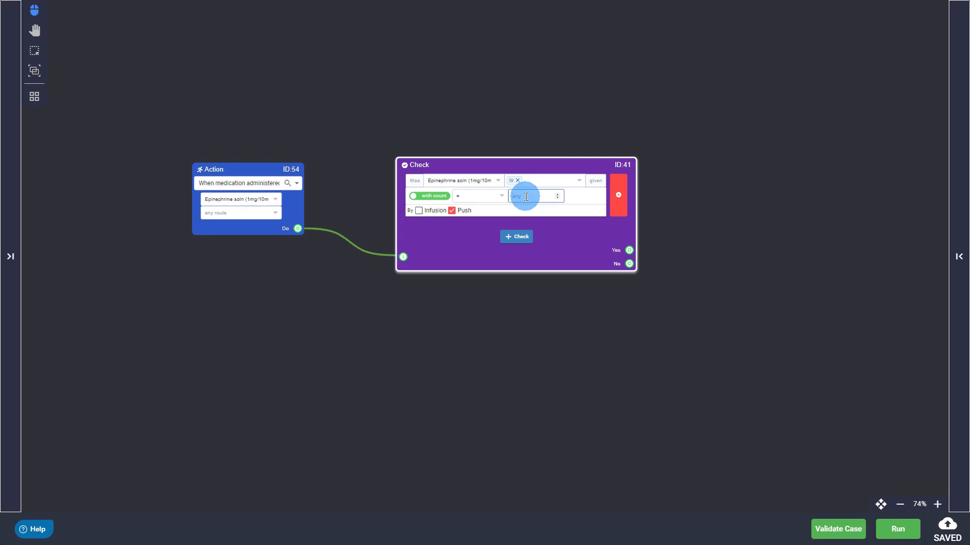
text(2)
scroll(523, 195, up, 2)
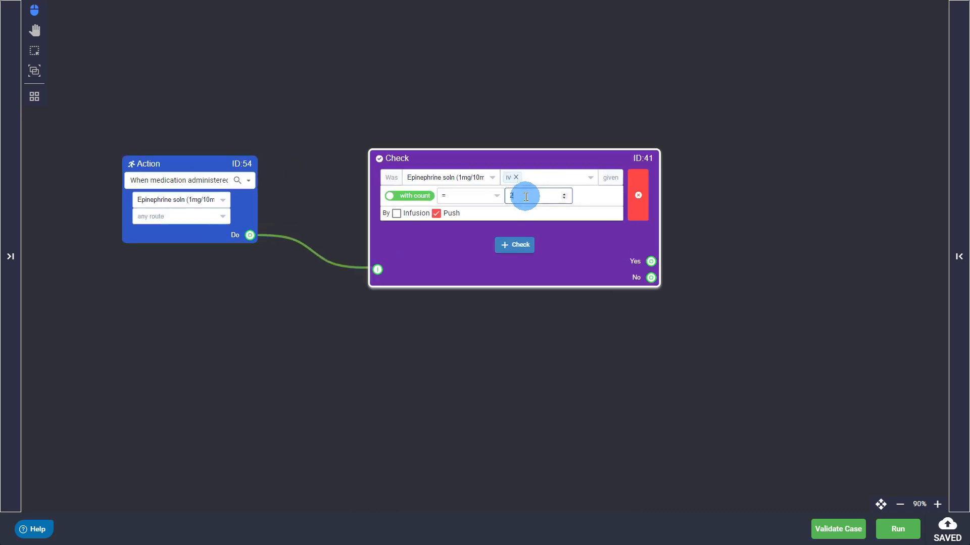
click(567, 239)
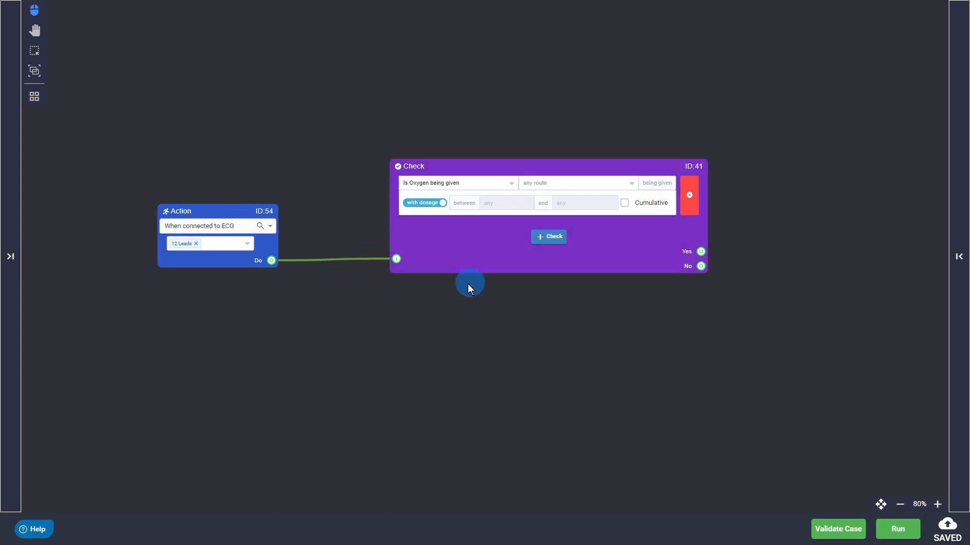
- Try the Was Oxygen given condition on the oxygen check and return to Is Oxygen being given
drag(506, 186, 508, 188)
click(508, 188)
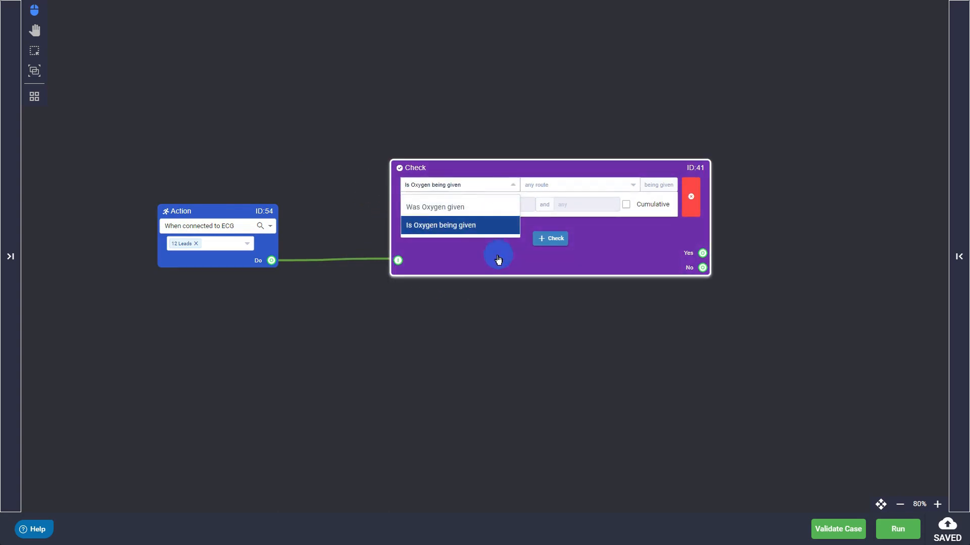
click(453, 207)
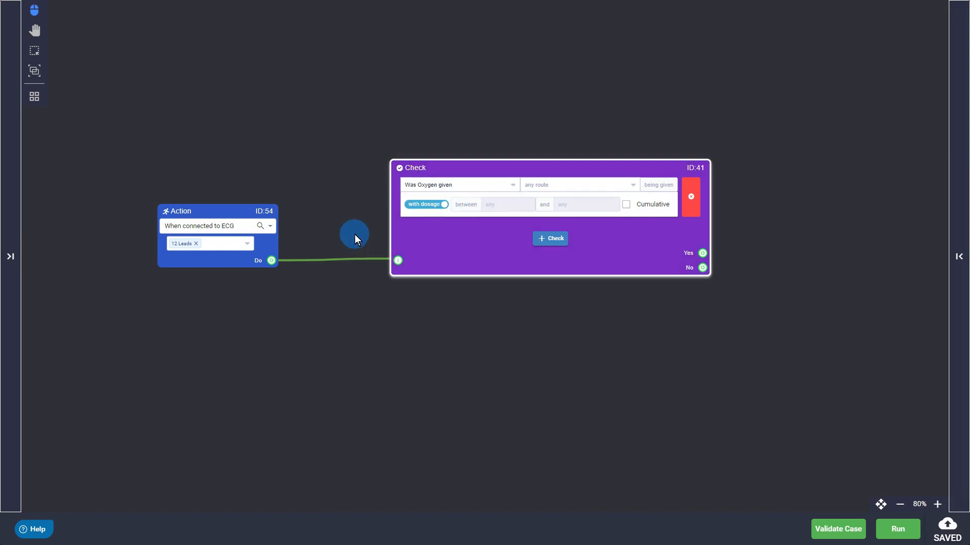
click(513, 190)
click(453, 225)
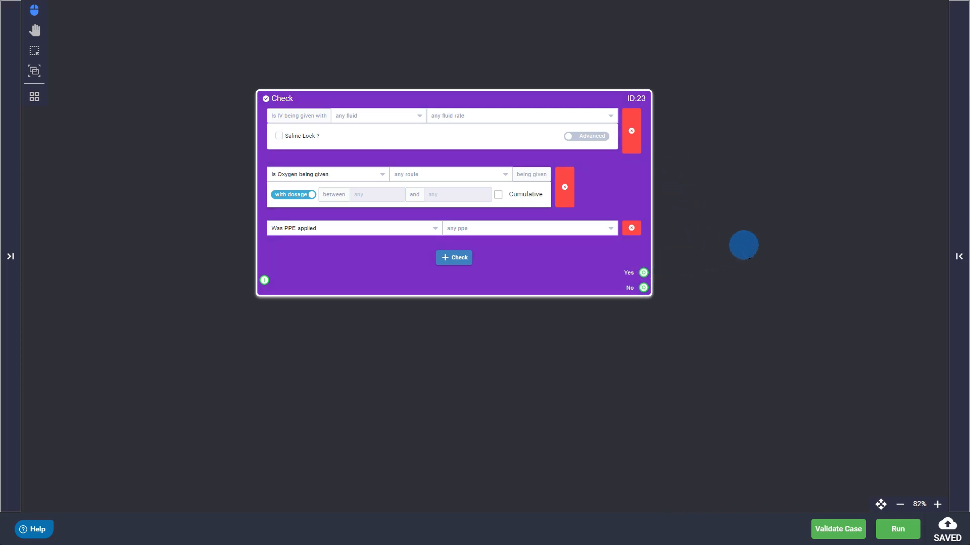
- Draw trial connectors from the Yes and No outputs of the IV, oxygen and PPE Check node into empty canvas
drag(643, 272, 802, 192)
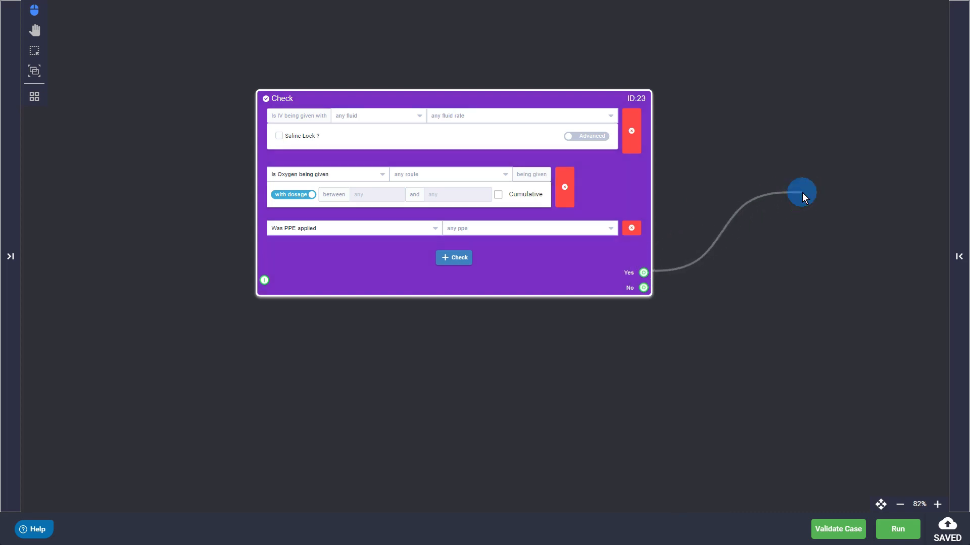
drag(646, 292, 728, 354)
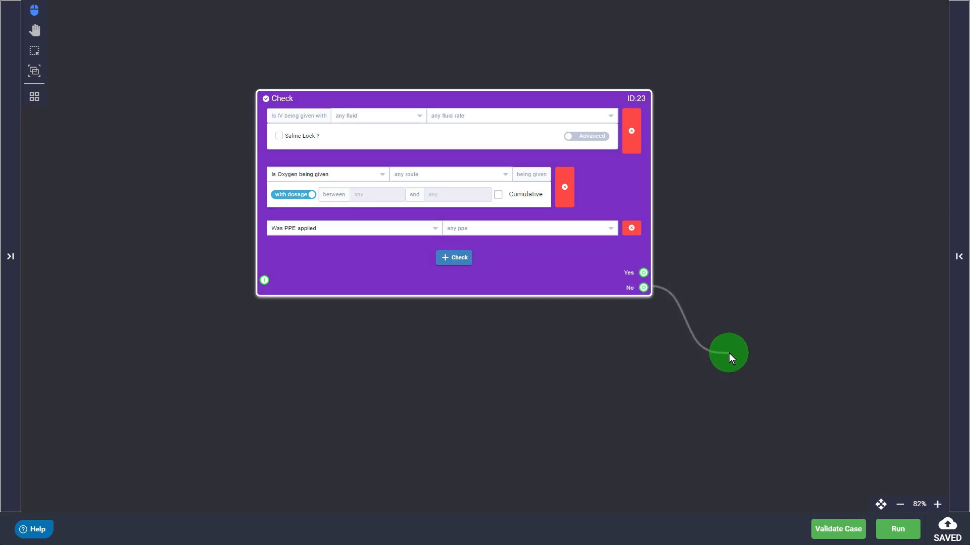
drag(728, 353, 728, 351)
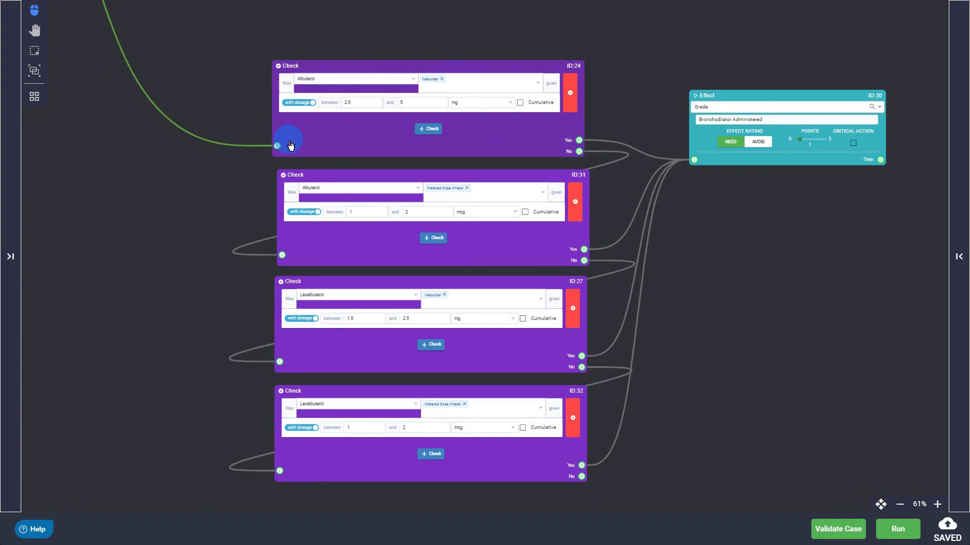
- Examine how the chained Albuterol and Levalbuterol checks connect to each other and to the Bronchodilator Administered grade, selecting each check in turn
click(503, 155)
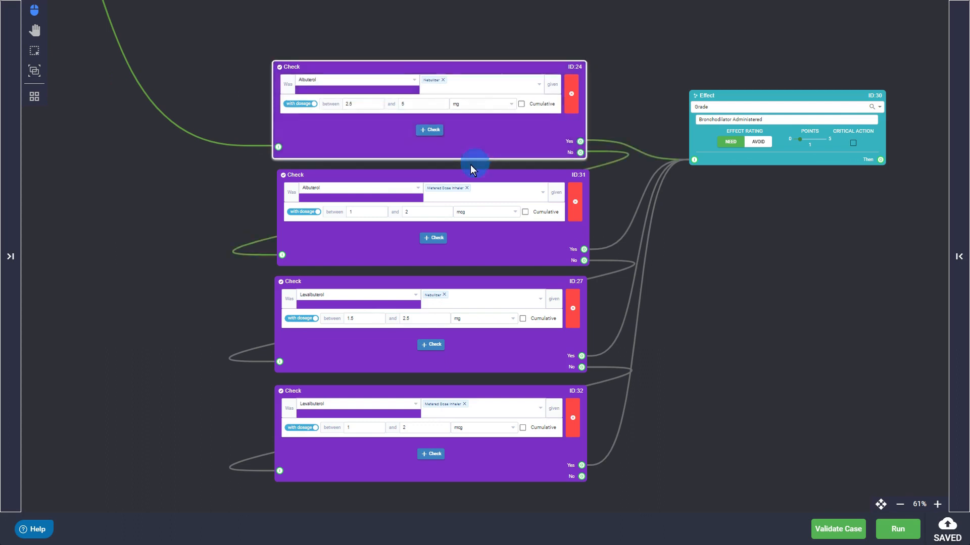
click(340, 248)
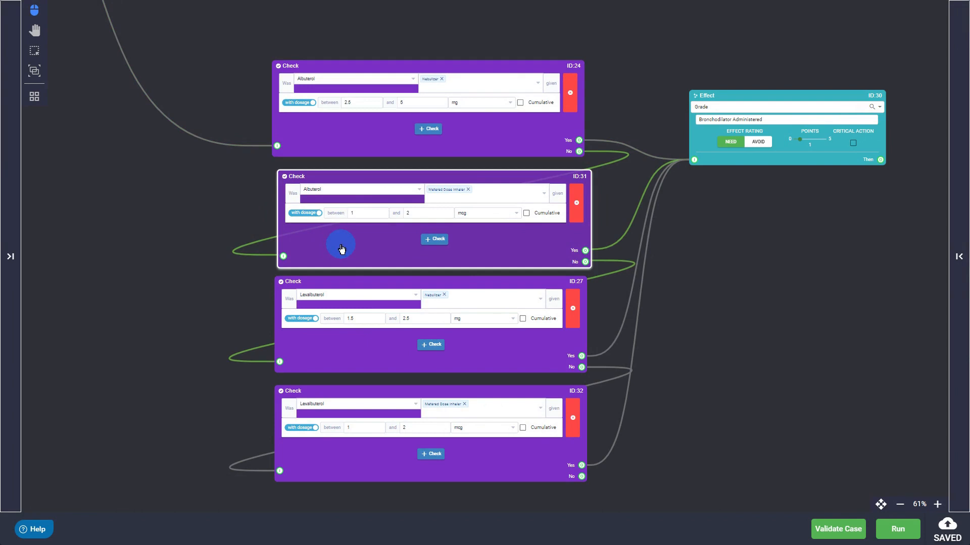
click(353, 356)
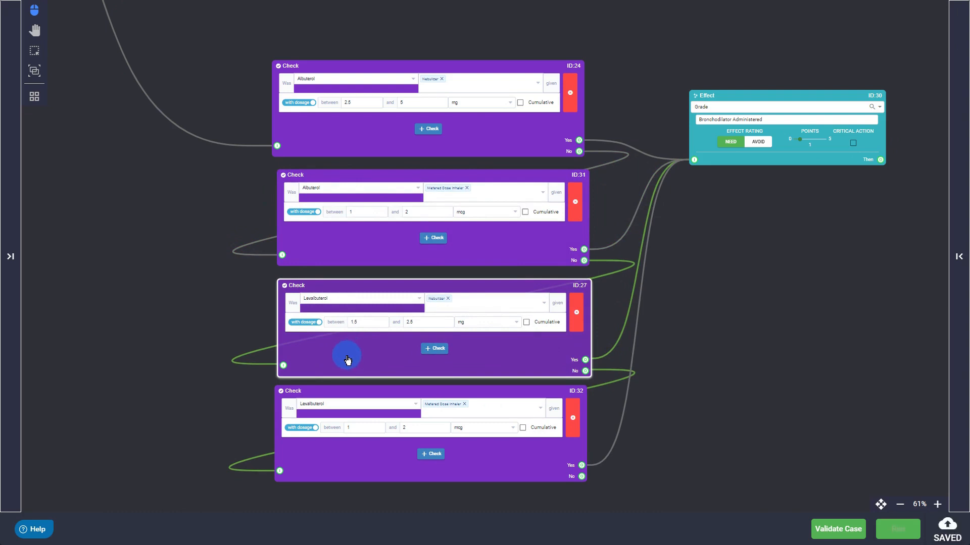
click(363, 467)
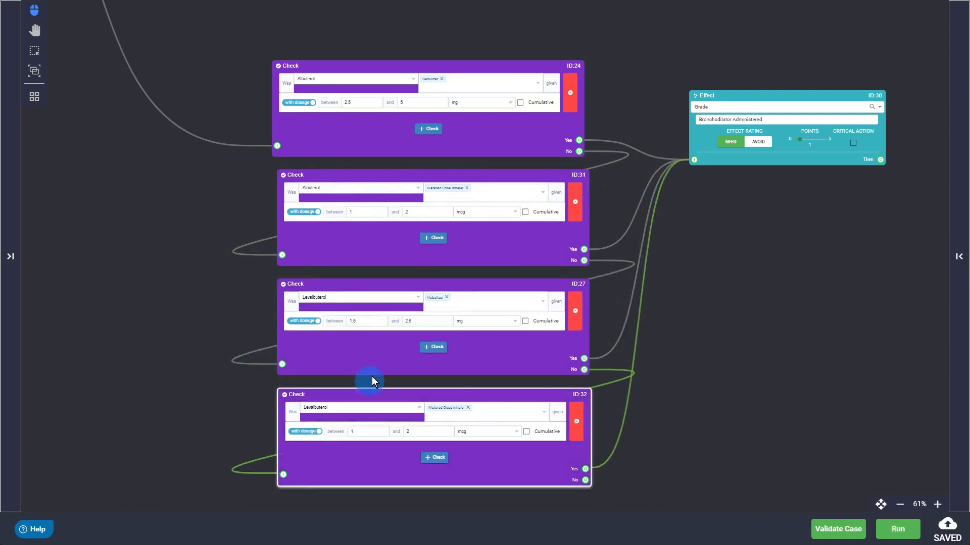
click(498, 145)
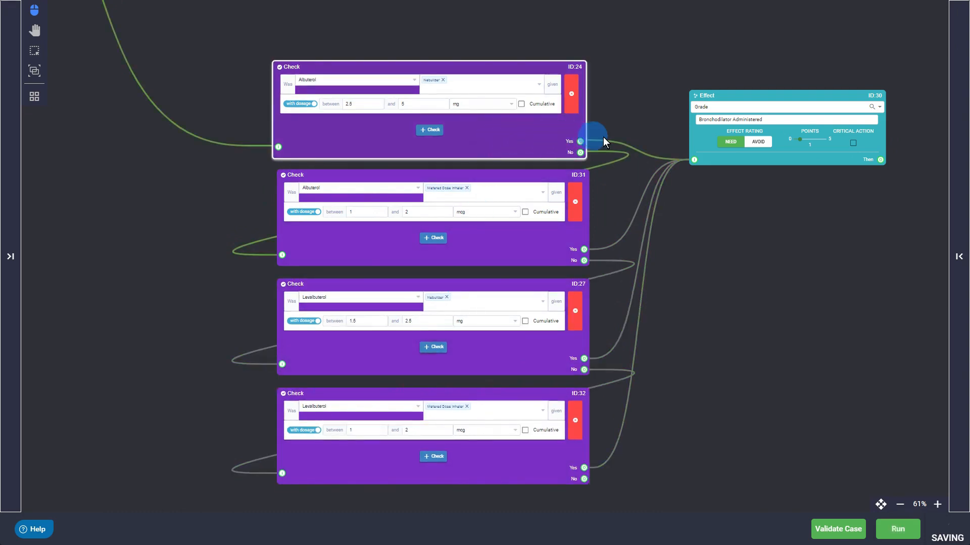